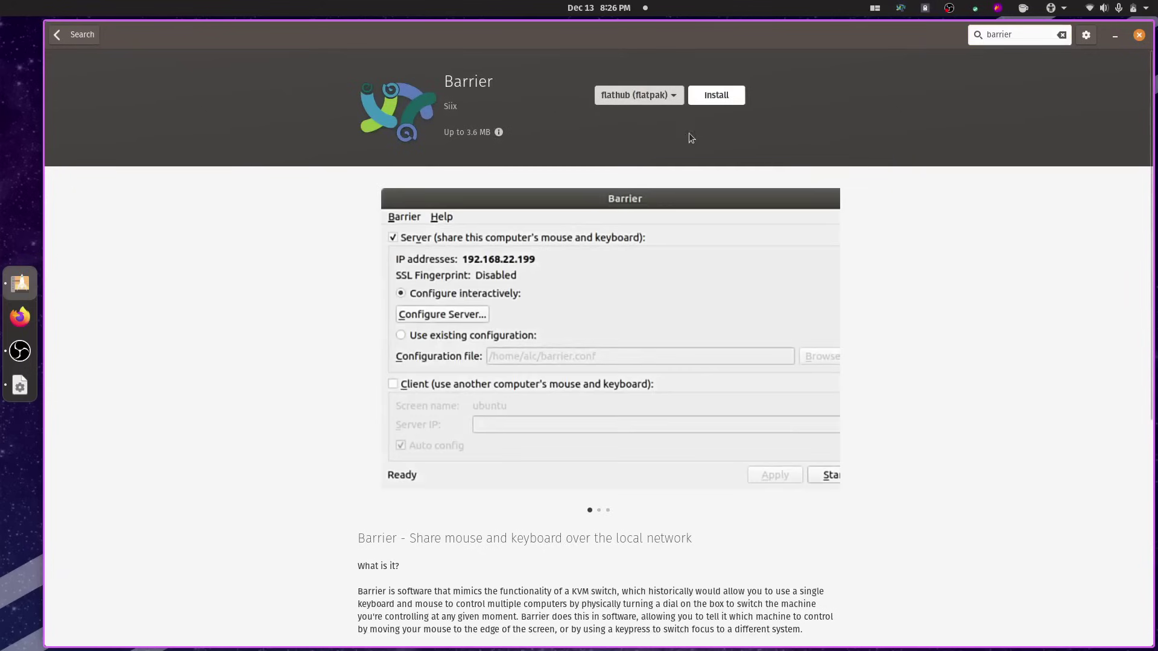
- Install the Flathub version of Barrier on the Linux machine and enable its Server role
left_click(725, 99)
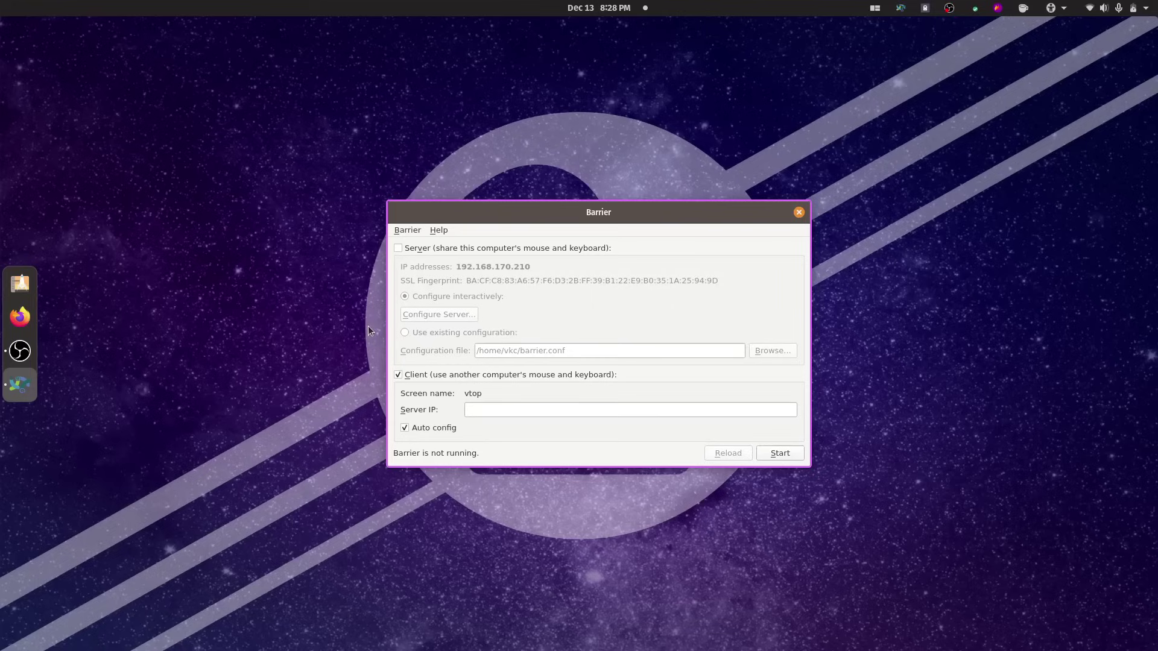
left_click(397, 248)
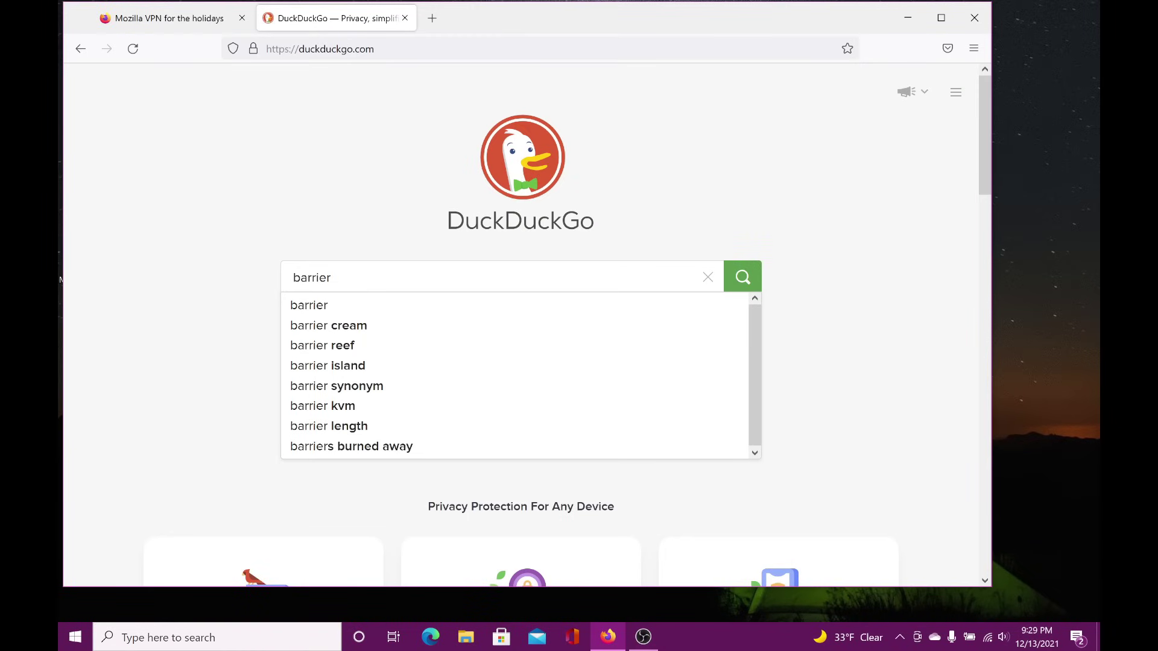
- On the Windows machine, search the web for "barrier github" and open the debauchee/barrier repository
type("github")
key("Return")
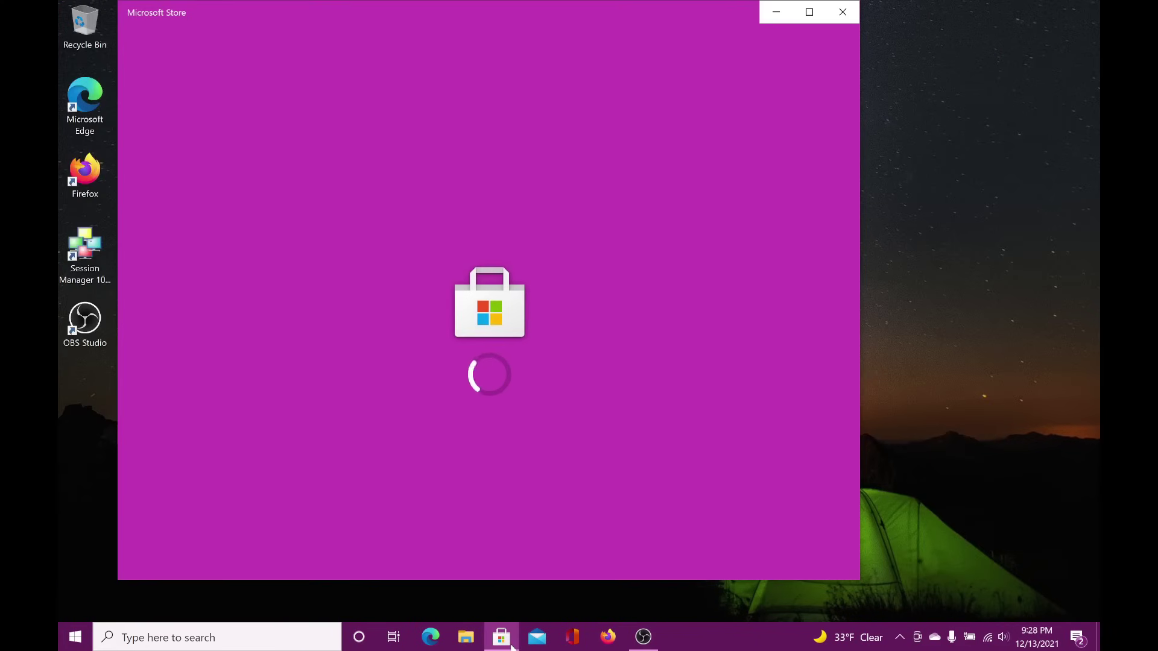
left_click(762, 49)
type("barrier")
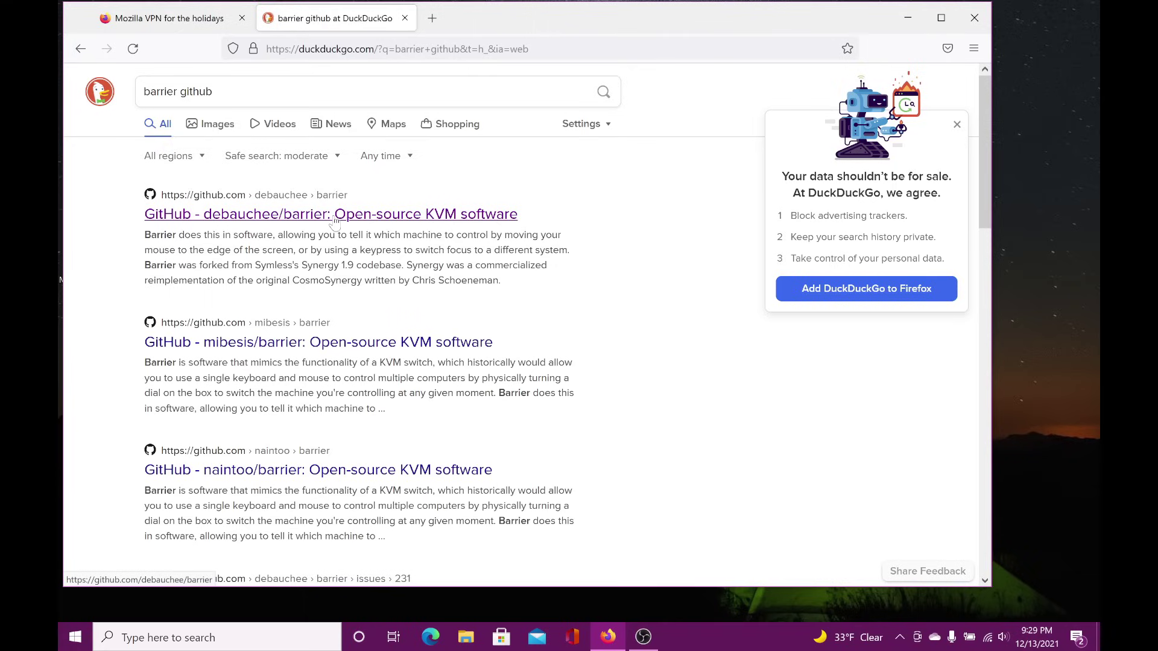
left_click(335, 218)
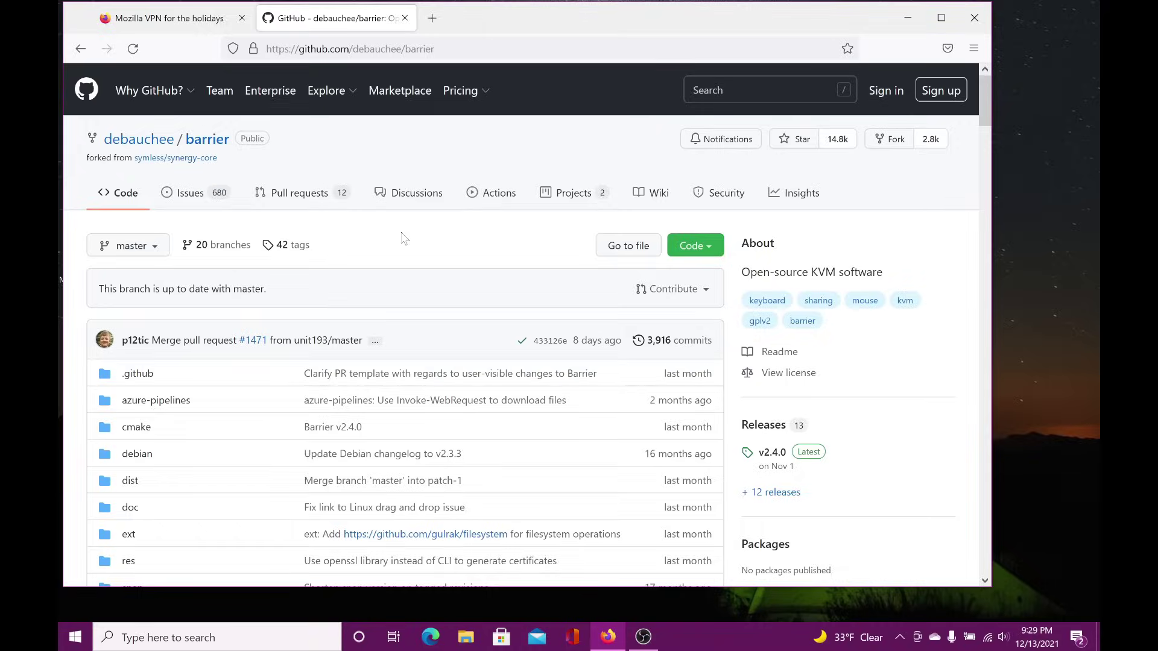
- Find the v2.4.0 release in the repository and download BarrierSetup-2.4.0-release.exe
scroll(403, 238, "down", 3)
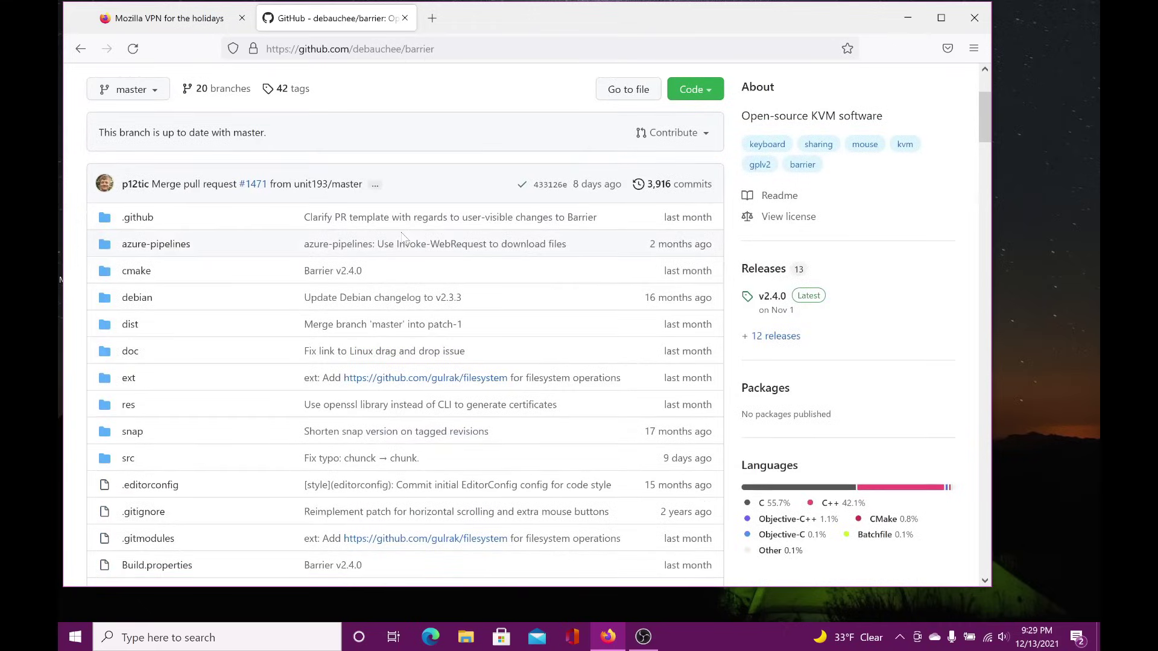
left_click(758, 336)
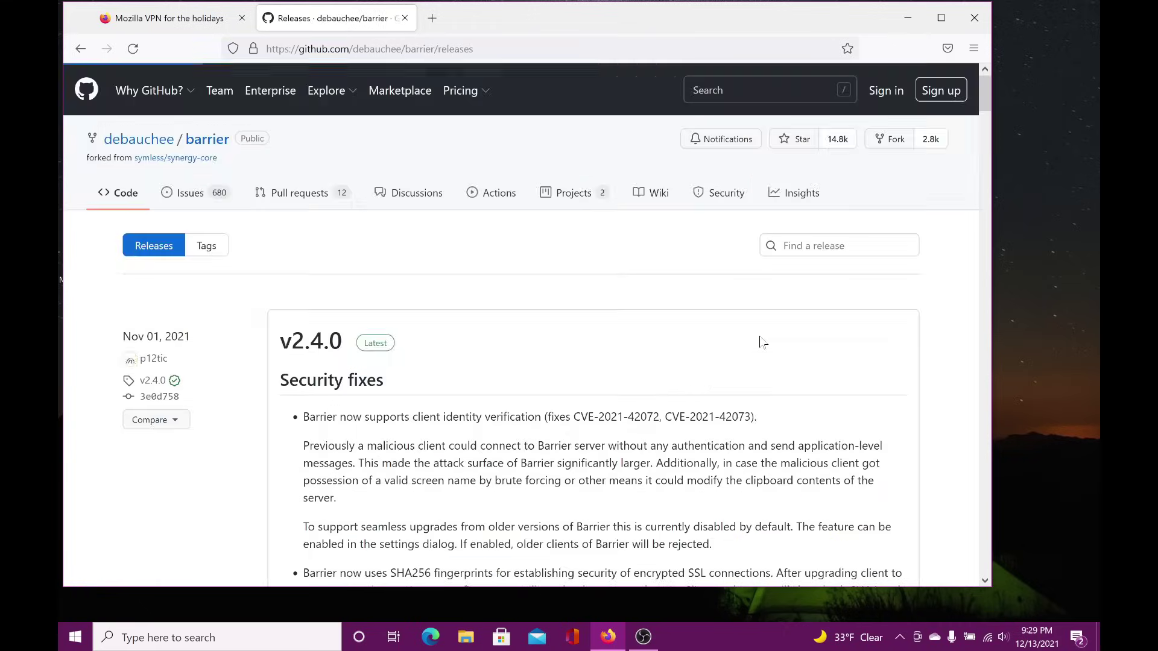
scroll(761, 342, "down", 10)
scroll(761, 342, "down", 12)
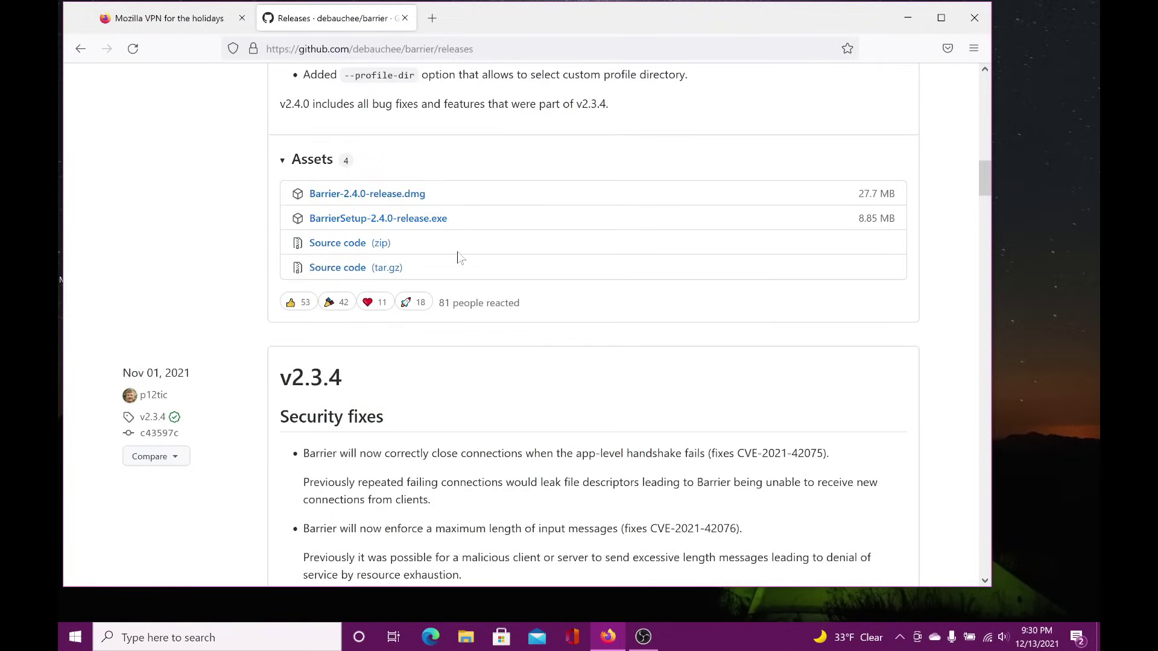
left_click(436, 224)
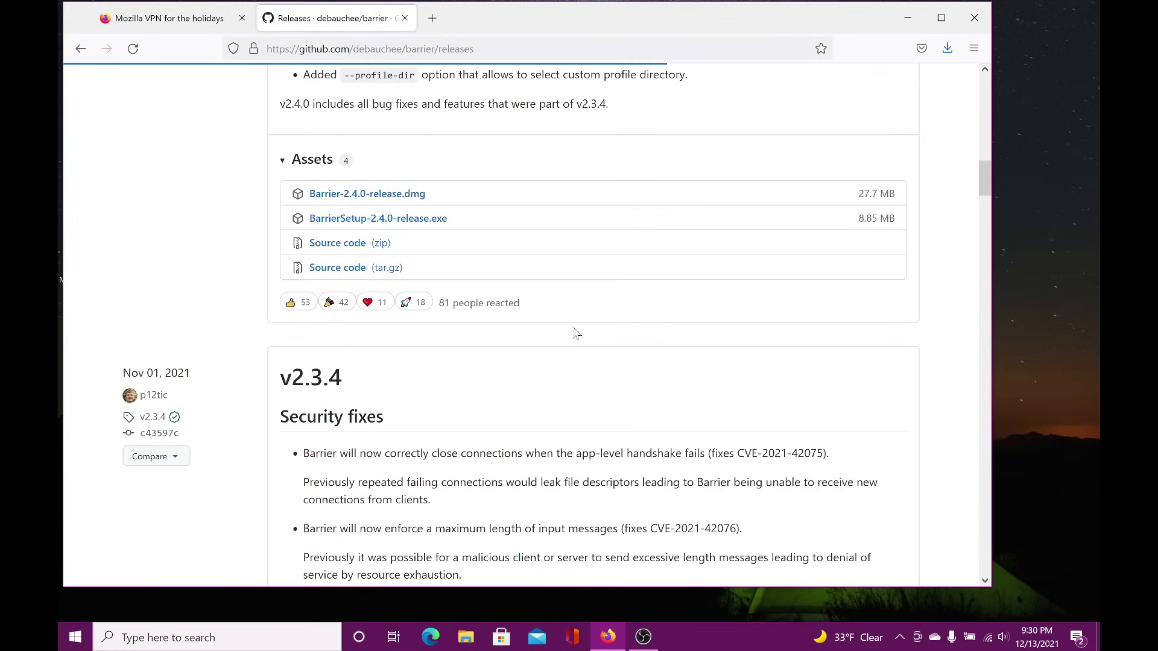
- Run the downloaded Barrier 2.4.0 setup and install it with a desktop shortcut
left_click(947, 48)
left_click(796, 85)
left_click(507, 387)
left_click(662, 430)
left_click(644, 427)
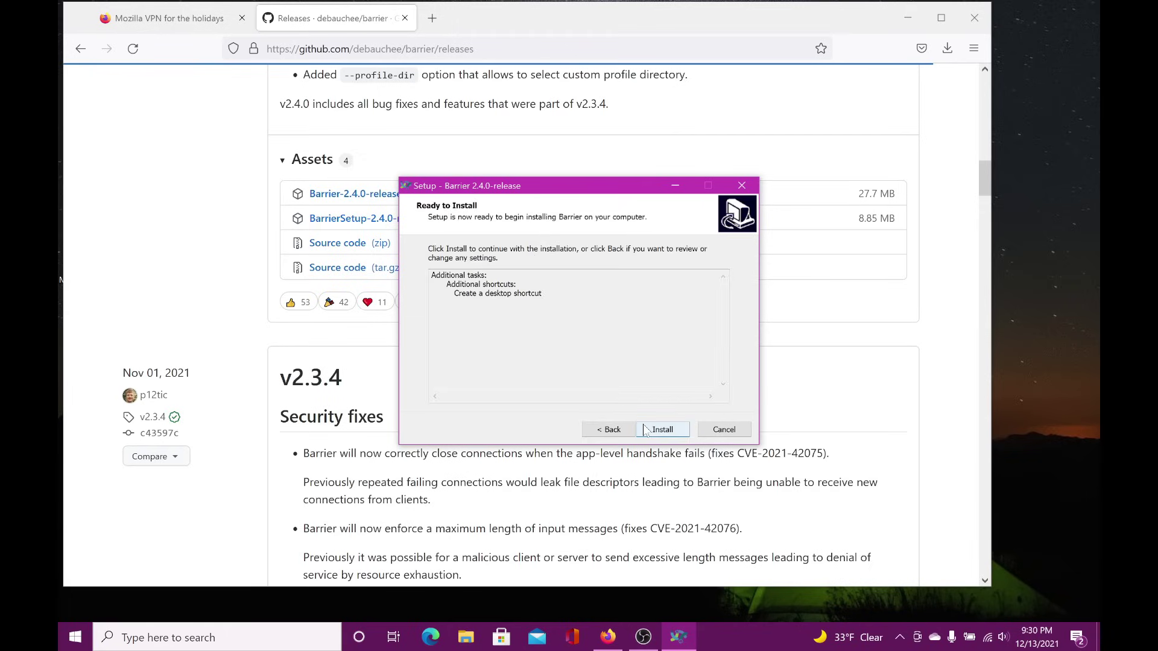
left_click(643, 424)
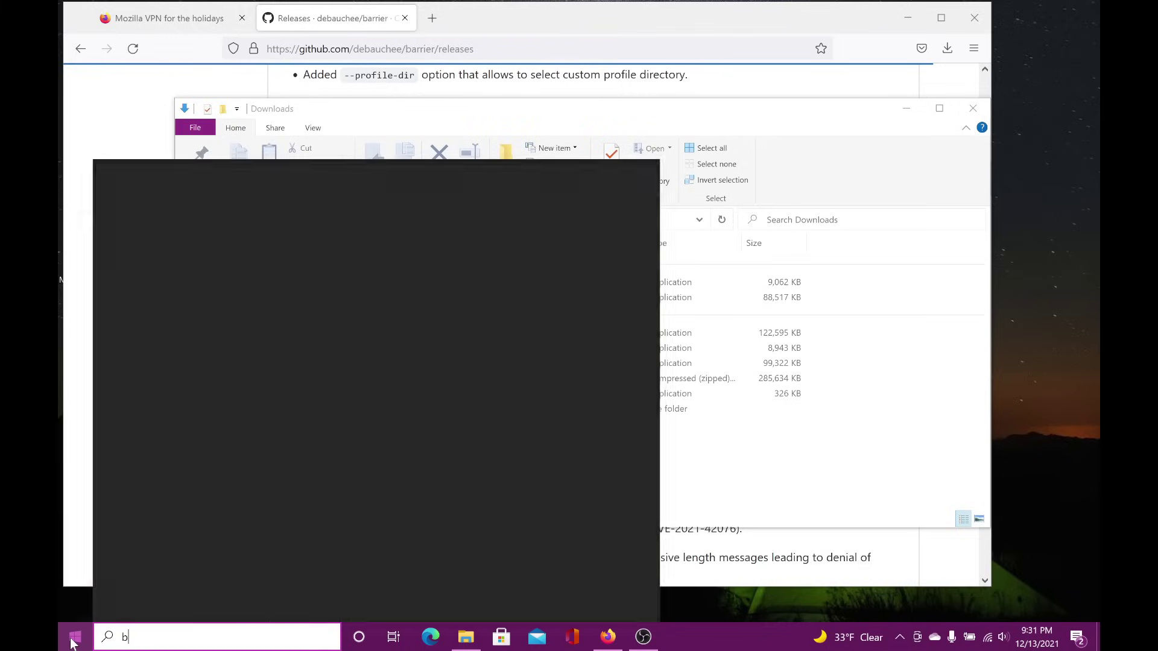
- Search Windows for "barrier" and launch the installed Barrier app
type("arrier")
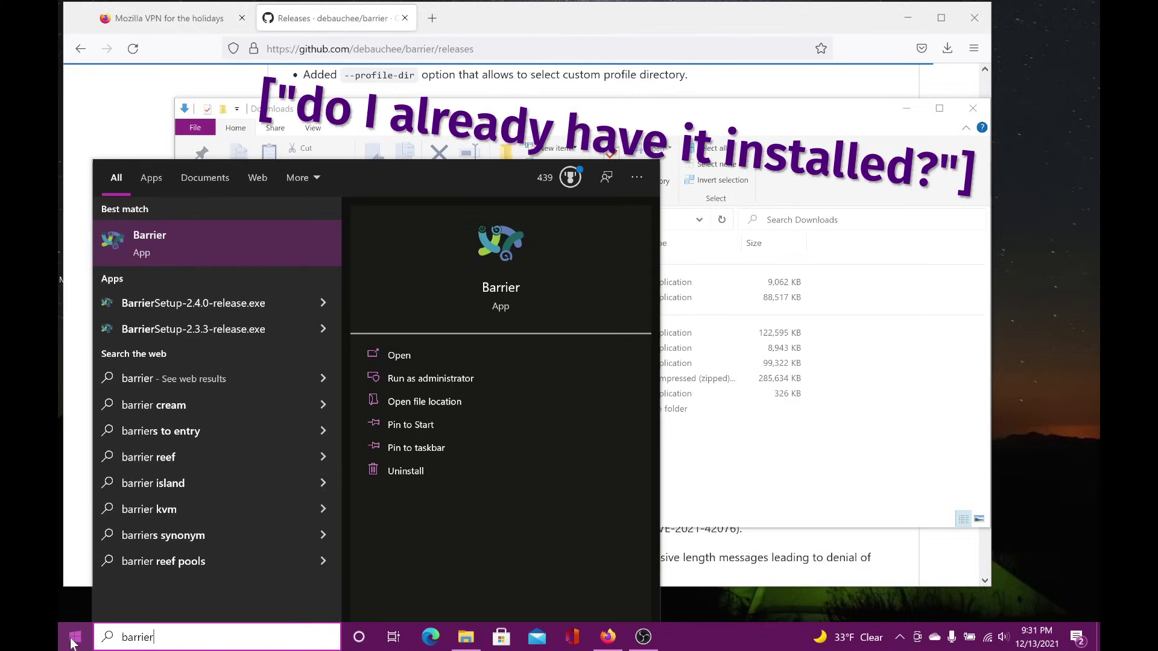
left_click(73, 637)
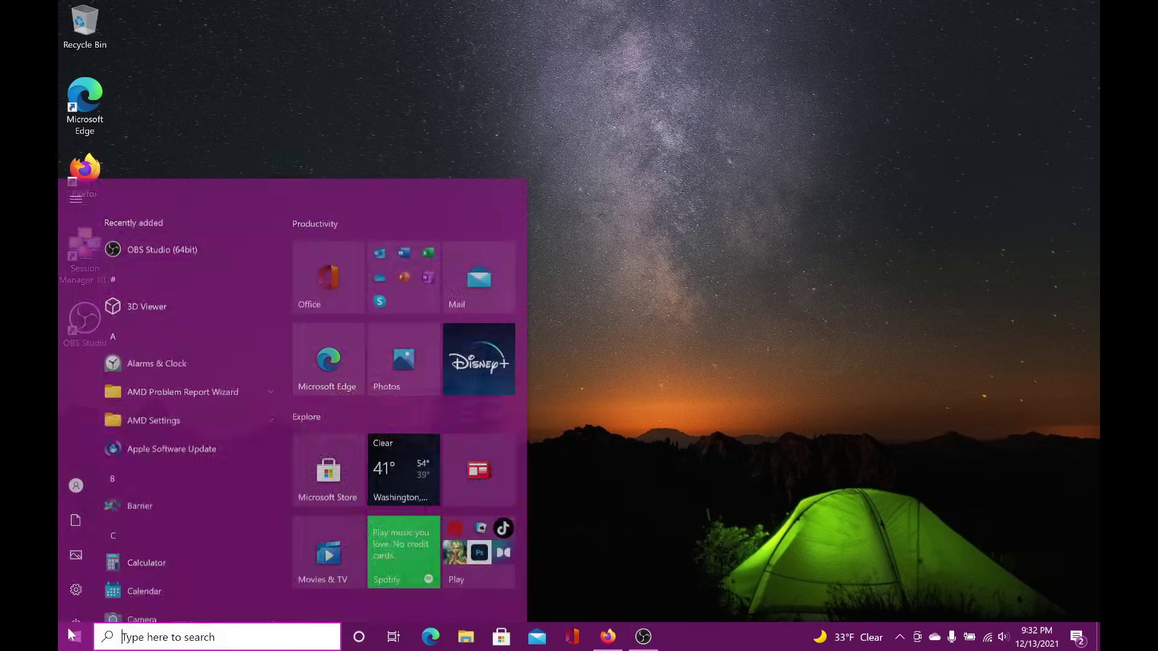
type("barrier")
key("Return")
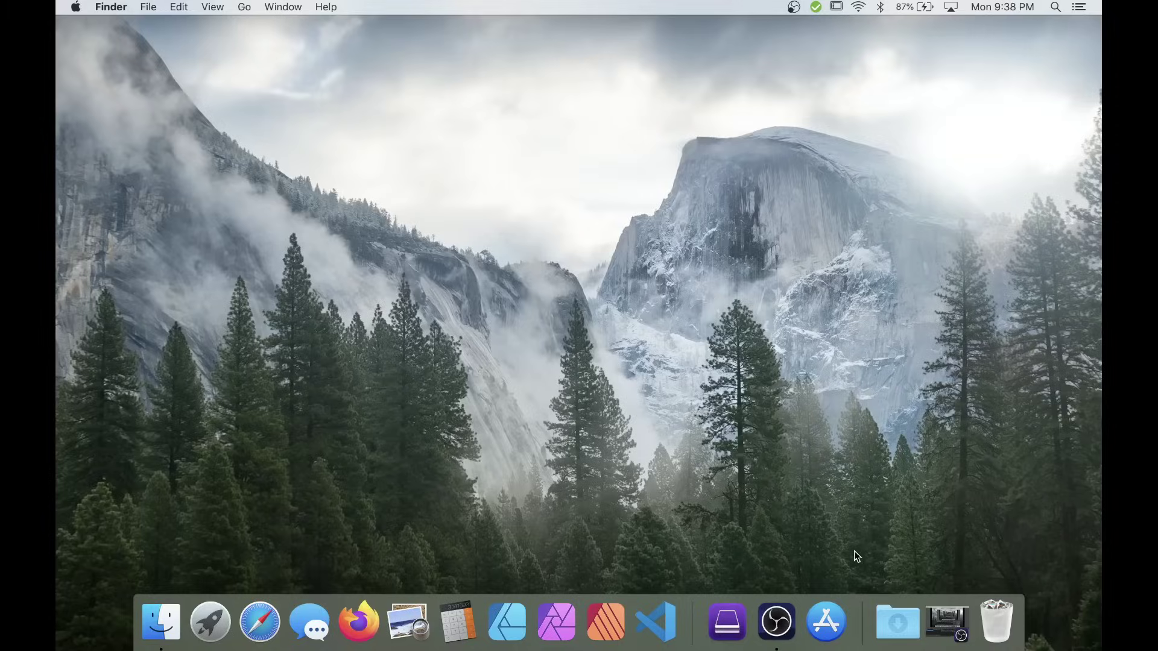
- On the Mac, search the App Store for "barrier"
left_click(832, 608)
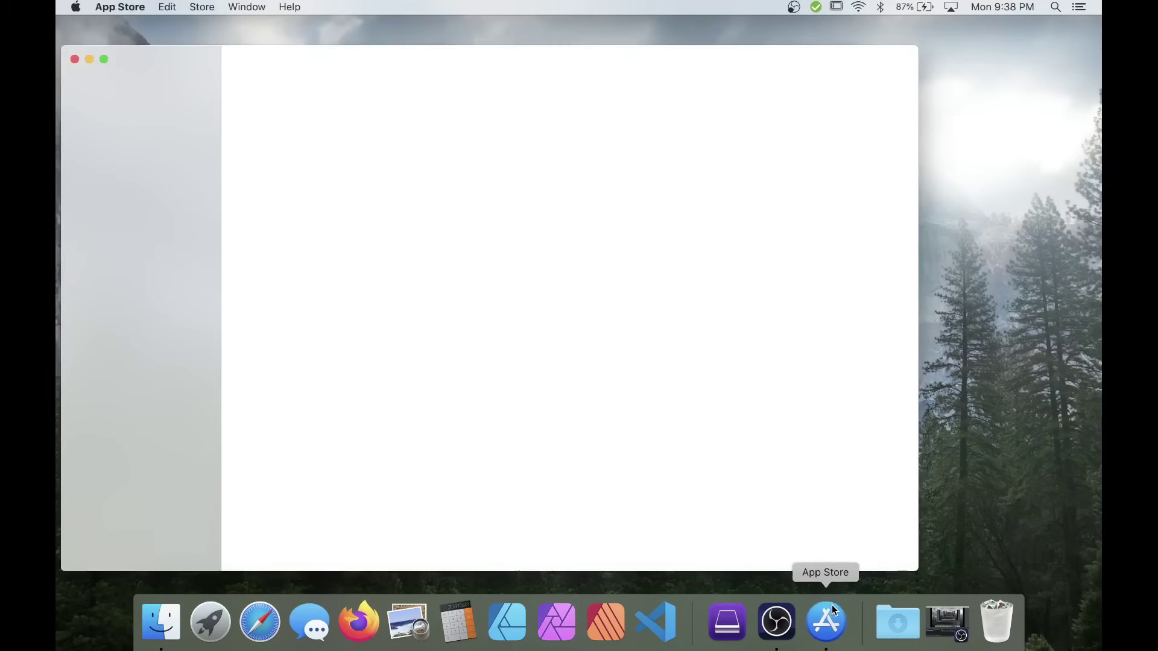
left_click(193, 97)
type("barrier")
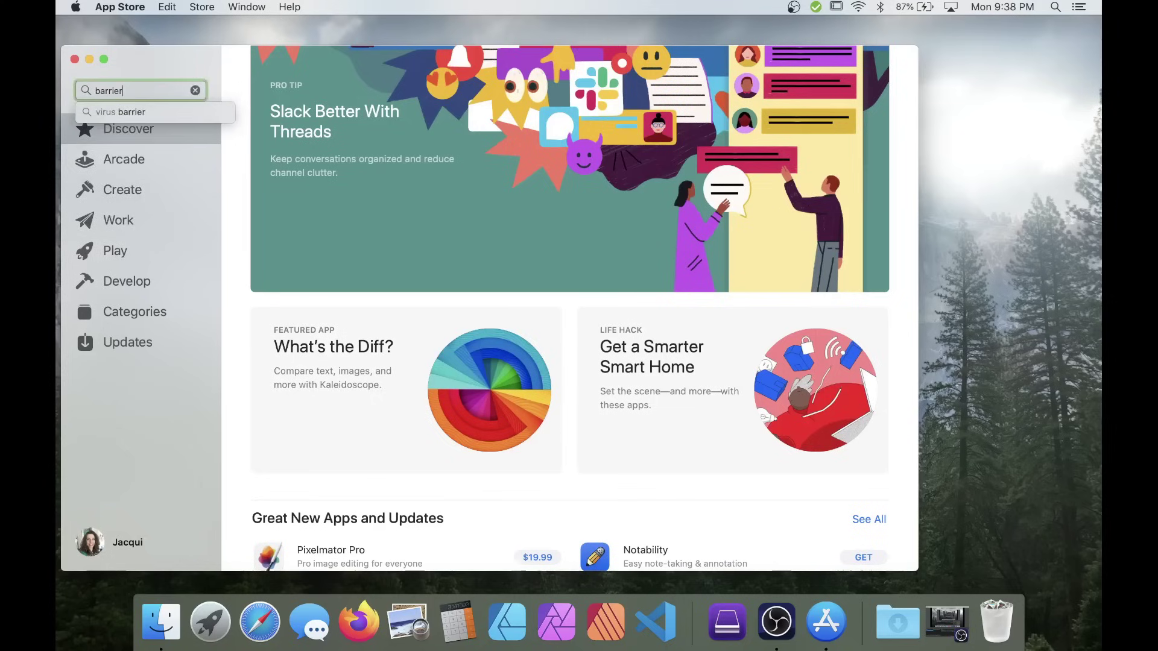
key("Return")
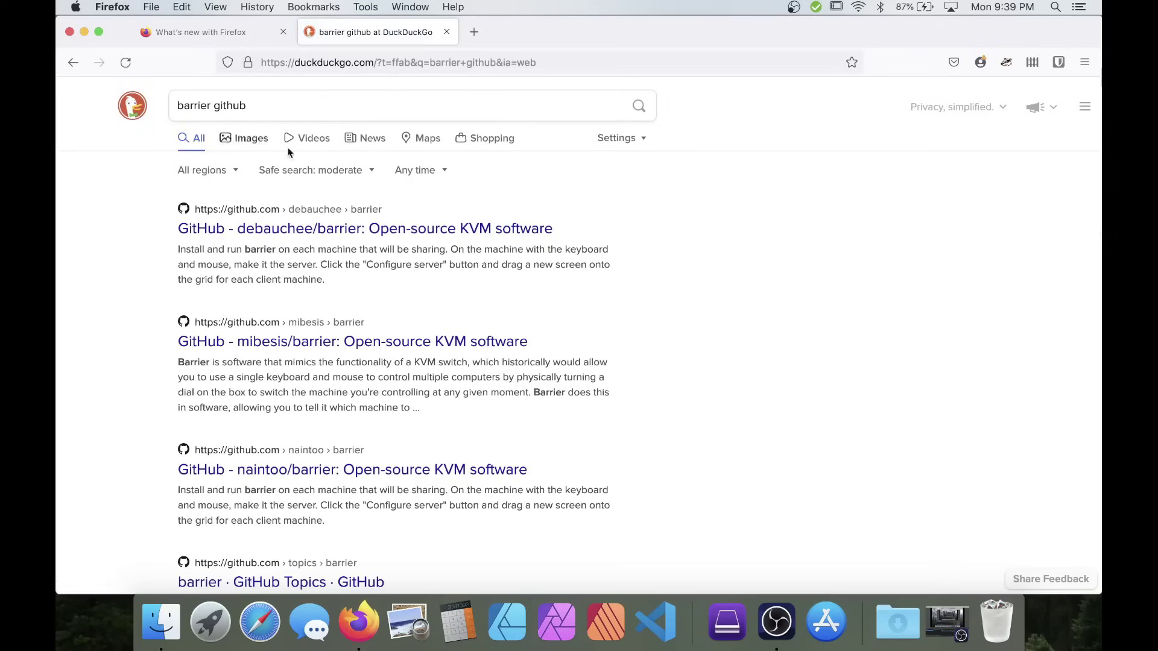
- Go to the debauchee/barrier releases in Firefox and download the v2.4.0 macOS image, Barrier-2.4.0-release.dmg, saving the file
left_click(380, 229)
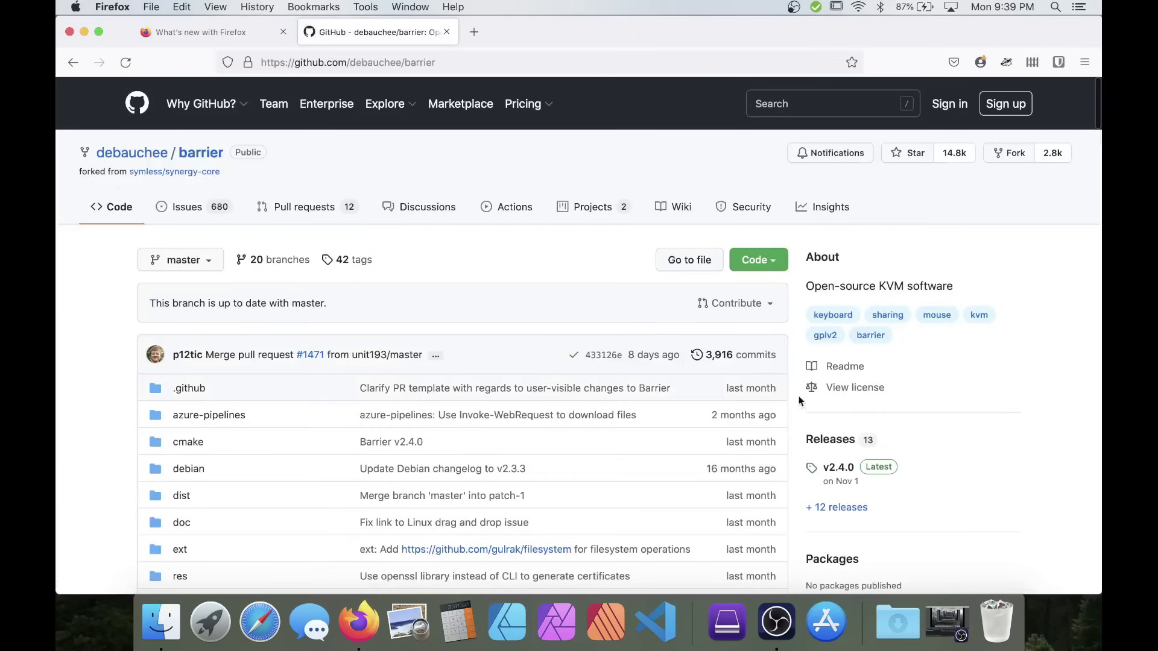
left_click(828, 512)
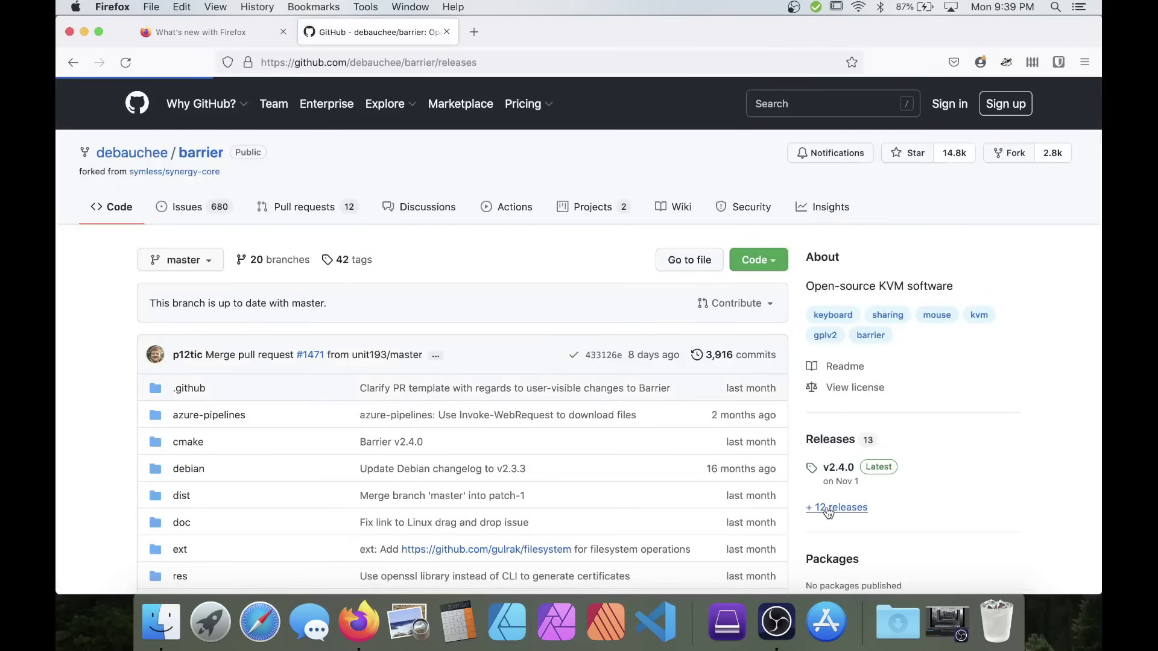
scroll(827, 511, "down", 3)
scroll(827, 511, "down", 5)
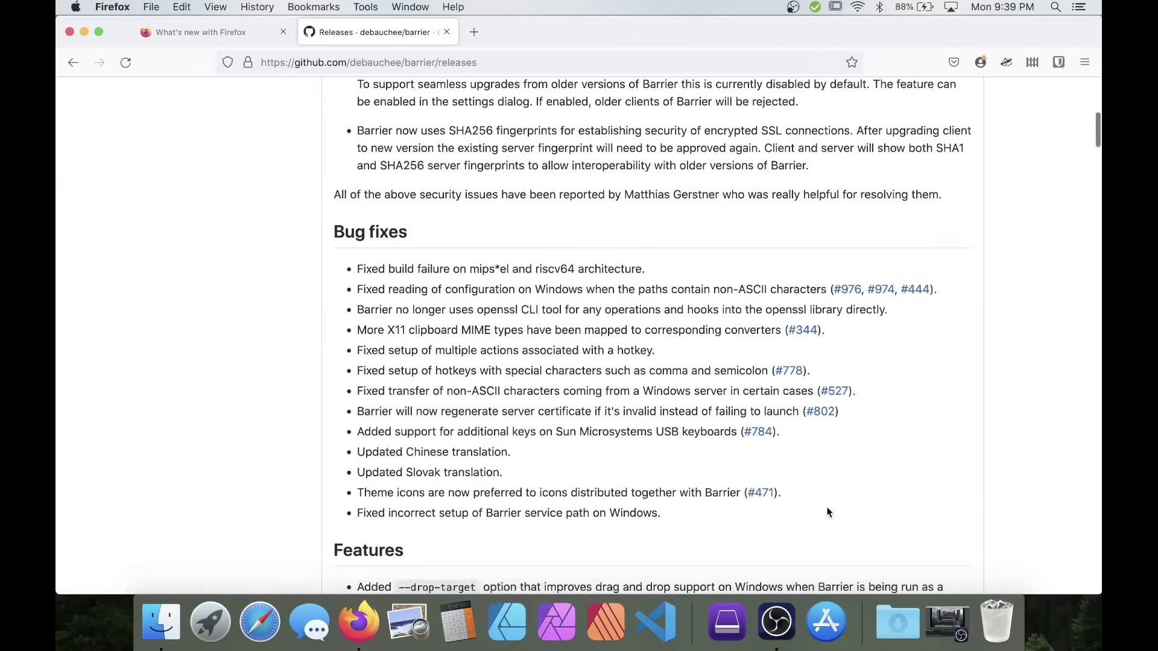
scroll(827, 511, "down", 5)
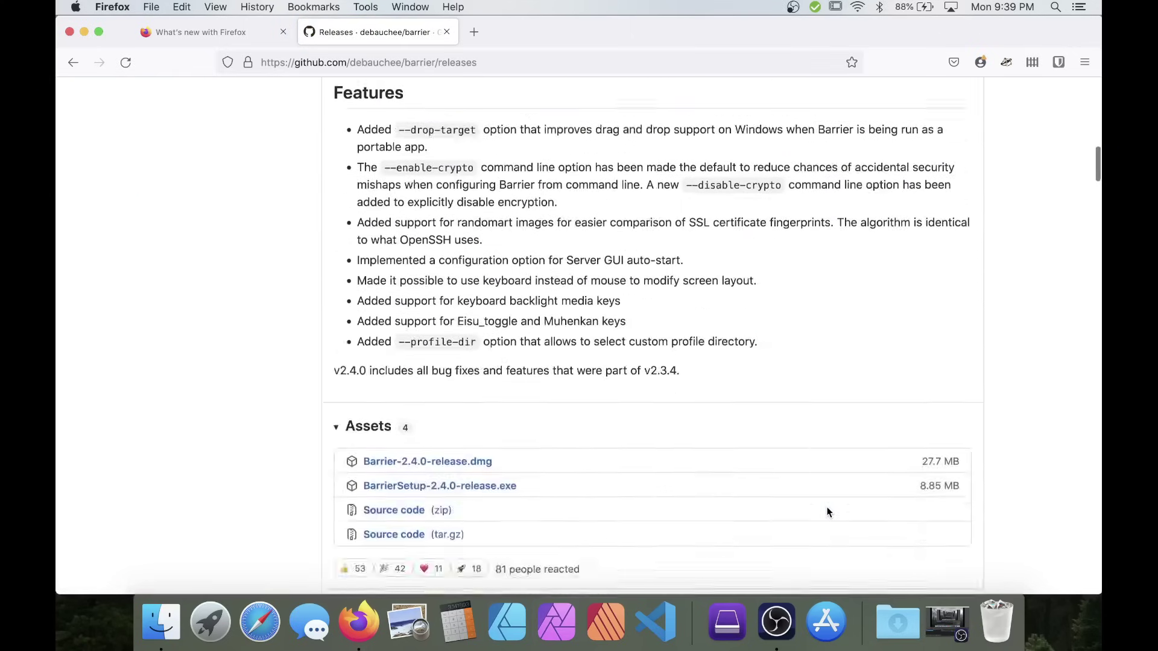
left_click(486, 364)
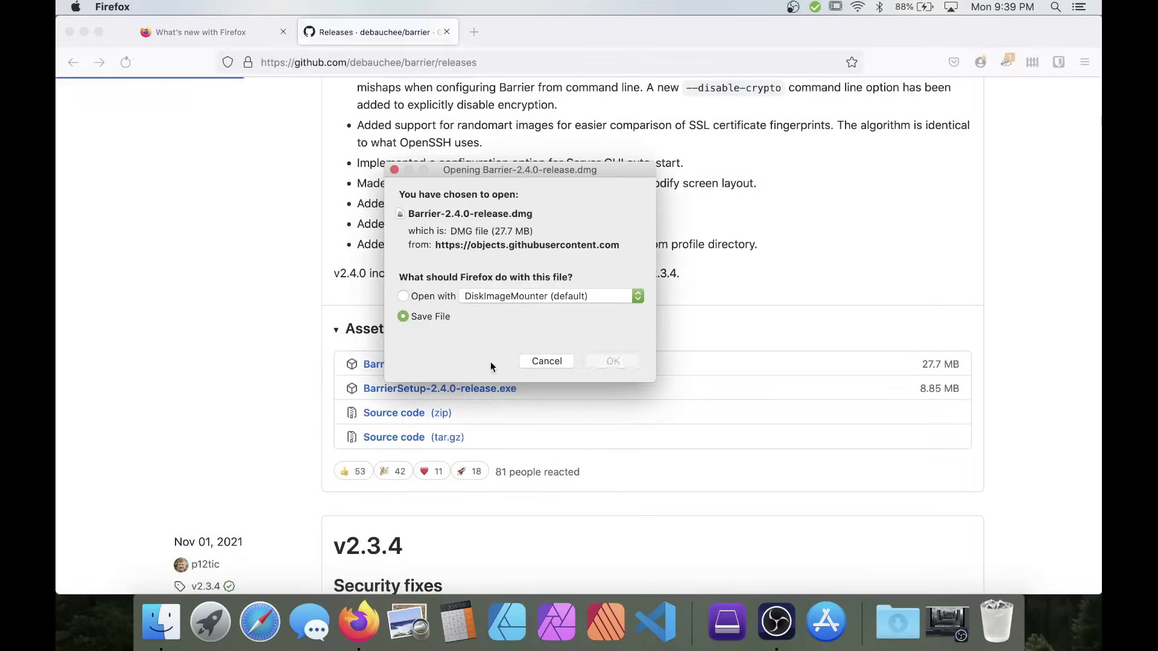
left_click(620, 362)
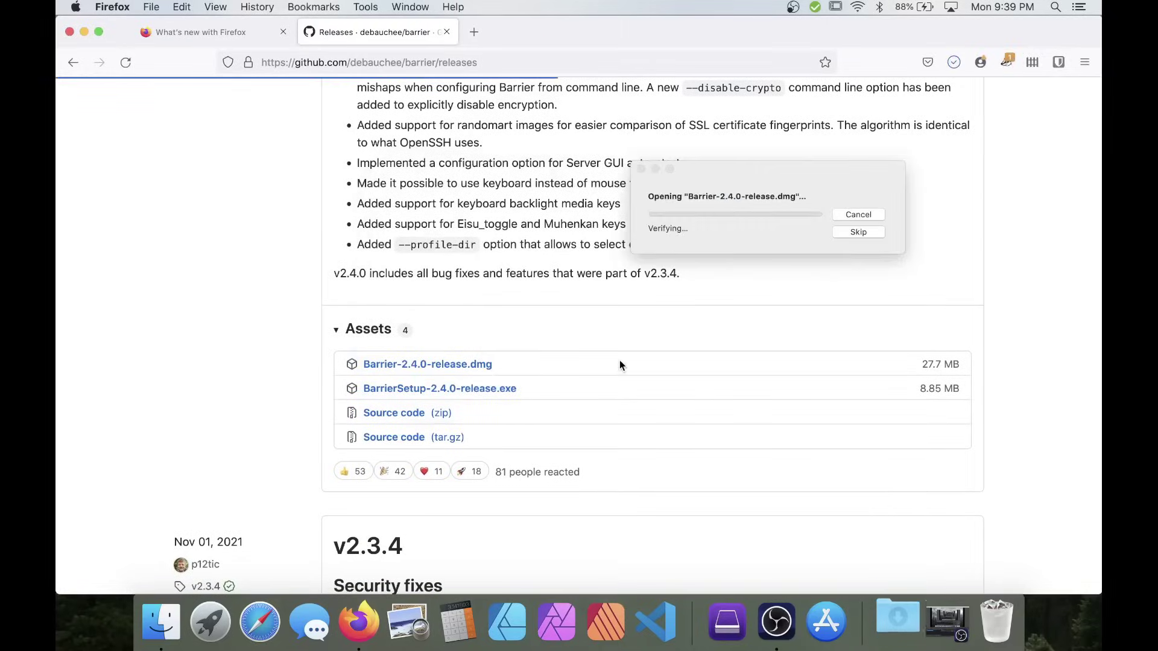
- Open the Applications folder in Finder and copy the Barrier app into it from the disk image
right_click(172, 616)
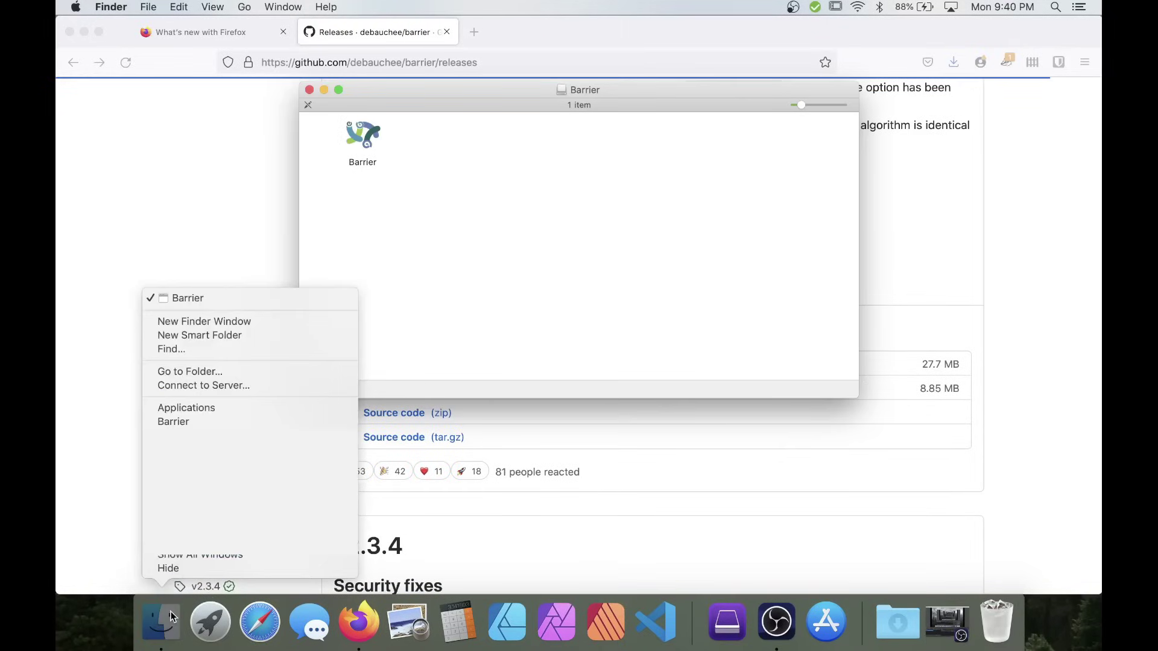
left_click(219, 403)
left_click(422, 92)
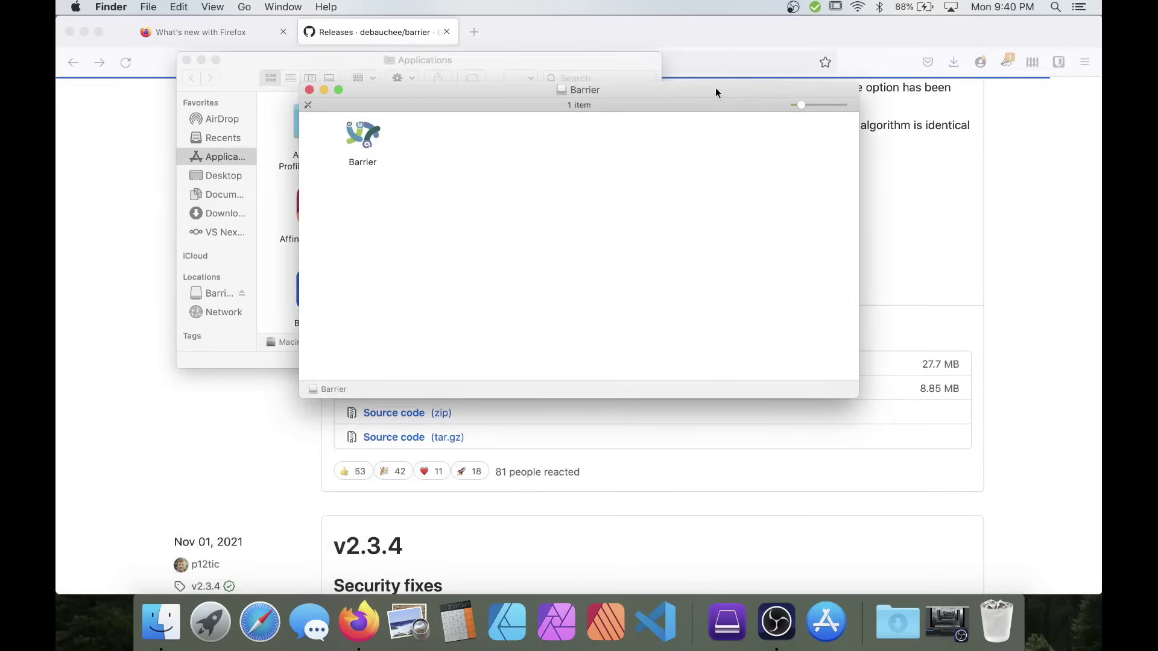
left_click_drag(422, 92, 664, 187)
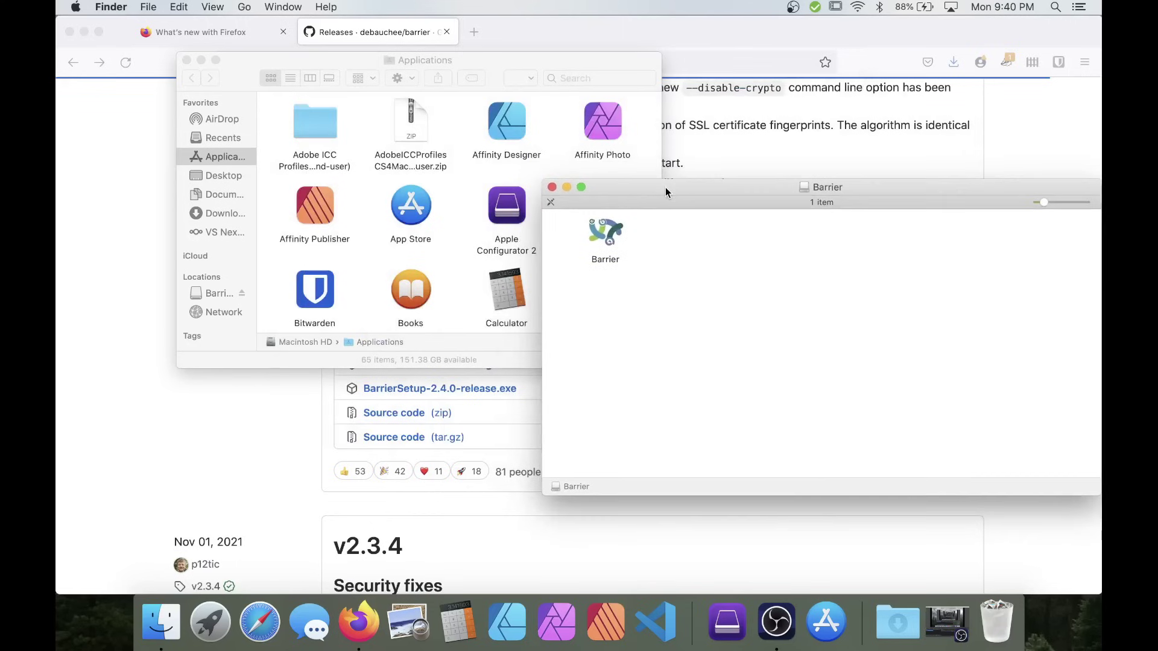
left_click_drag(605, 232, 463, 190)
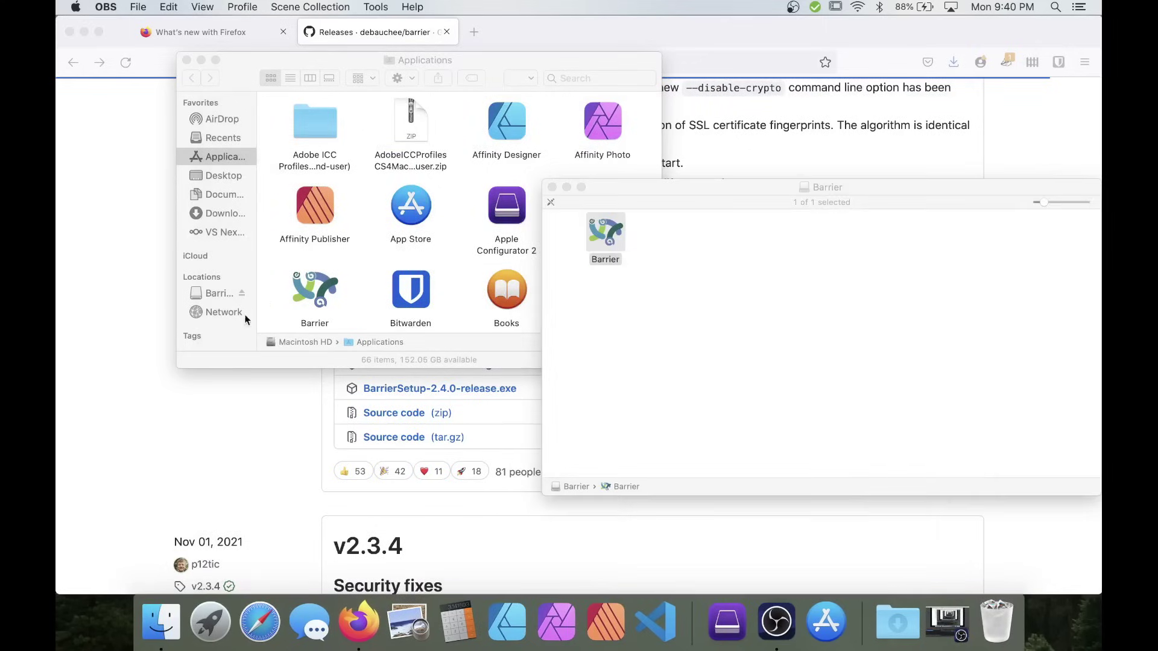
- Try to open Barrier from the Applications folder and dismiss the security dialog
double_click(309, 292)
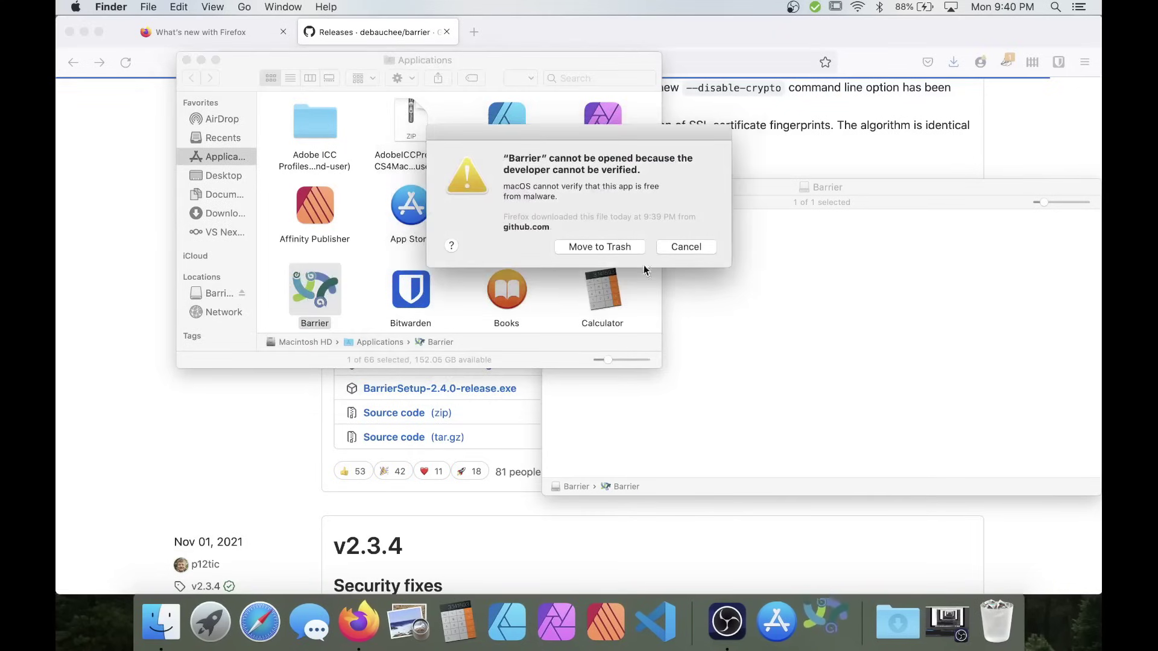
left_click(668, 246)
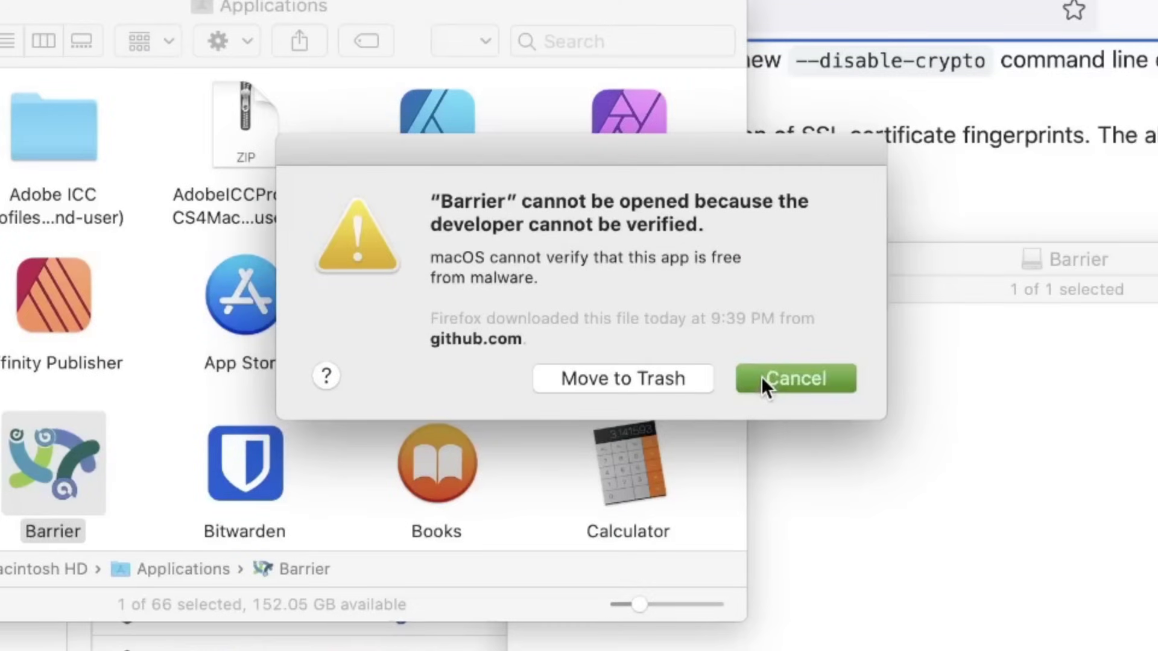
left_click(761, 376)
- Open Barrier from the Applications folder, overriding the macOS unverified-developer block
right_click(24, 440)
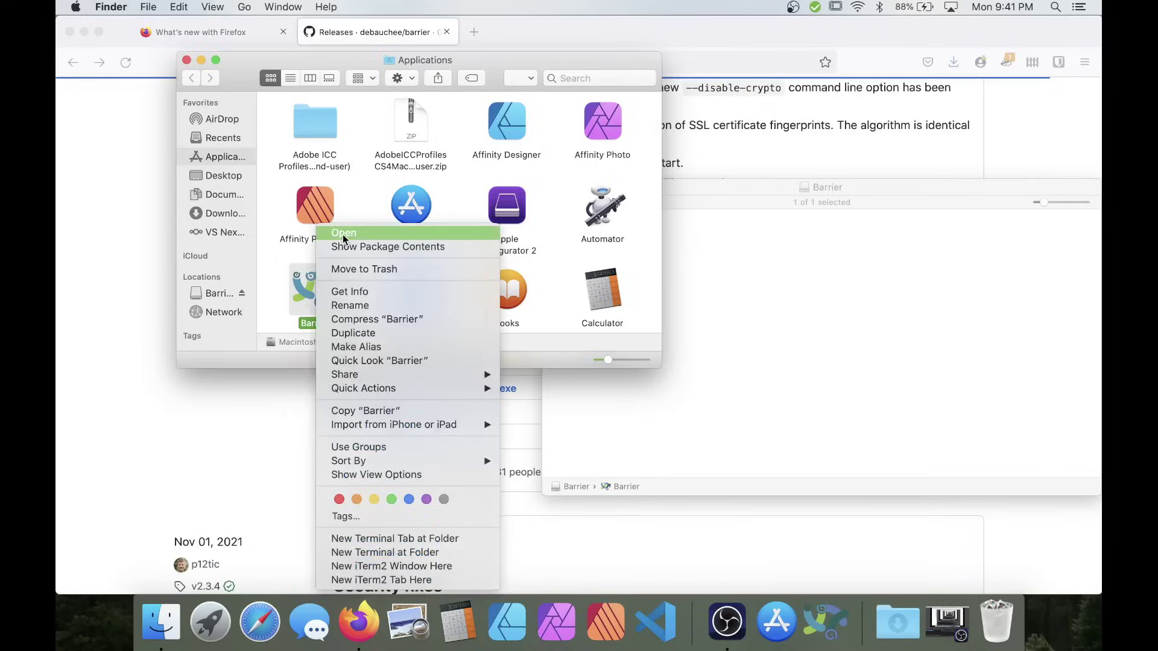
left_click(342, 234)
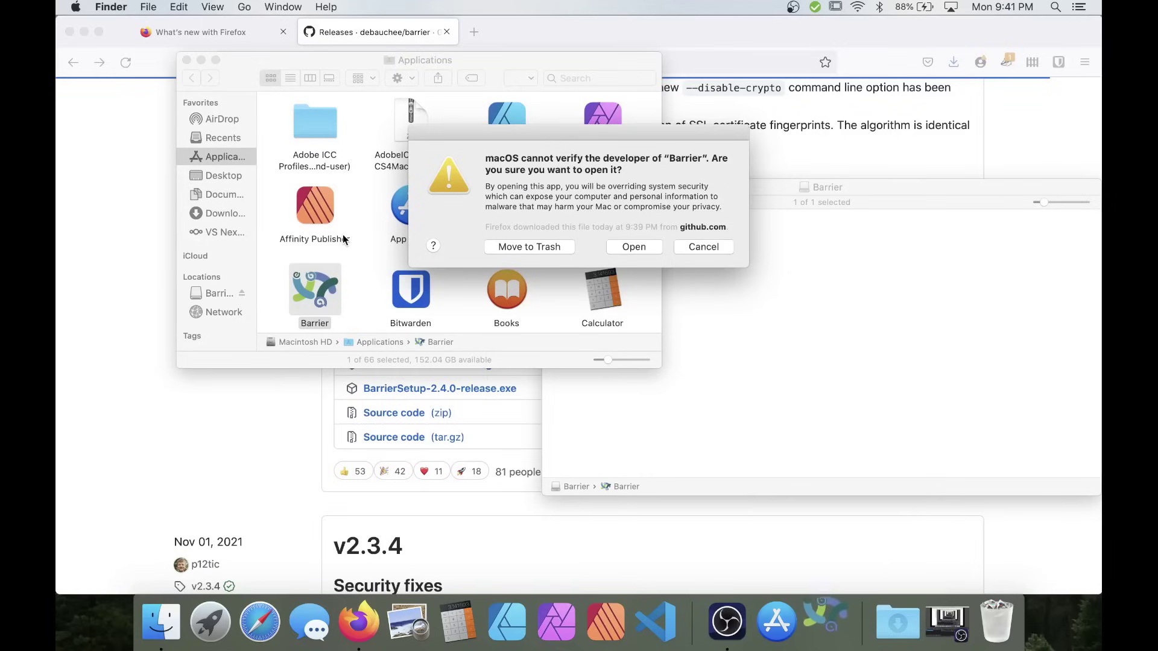
left_click(630, 247)
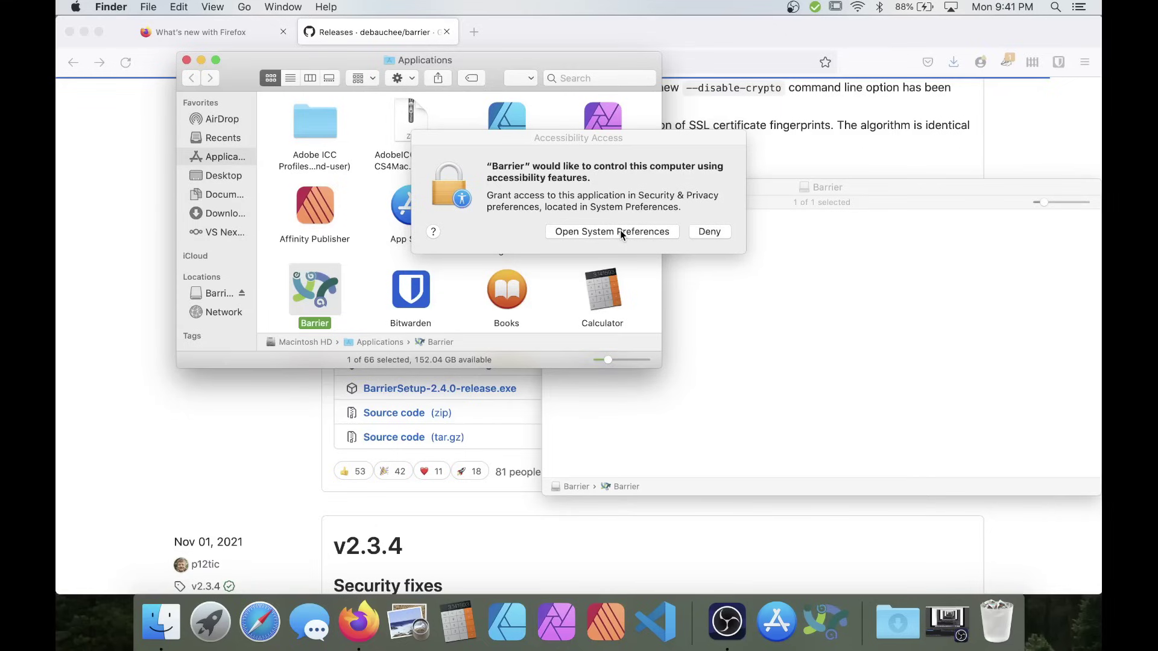
- Open the macOS Accessibility privacy settings, unlock them with the account password, and allow Barrier to control the computer
left_click(621, 232)
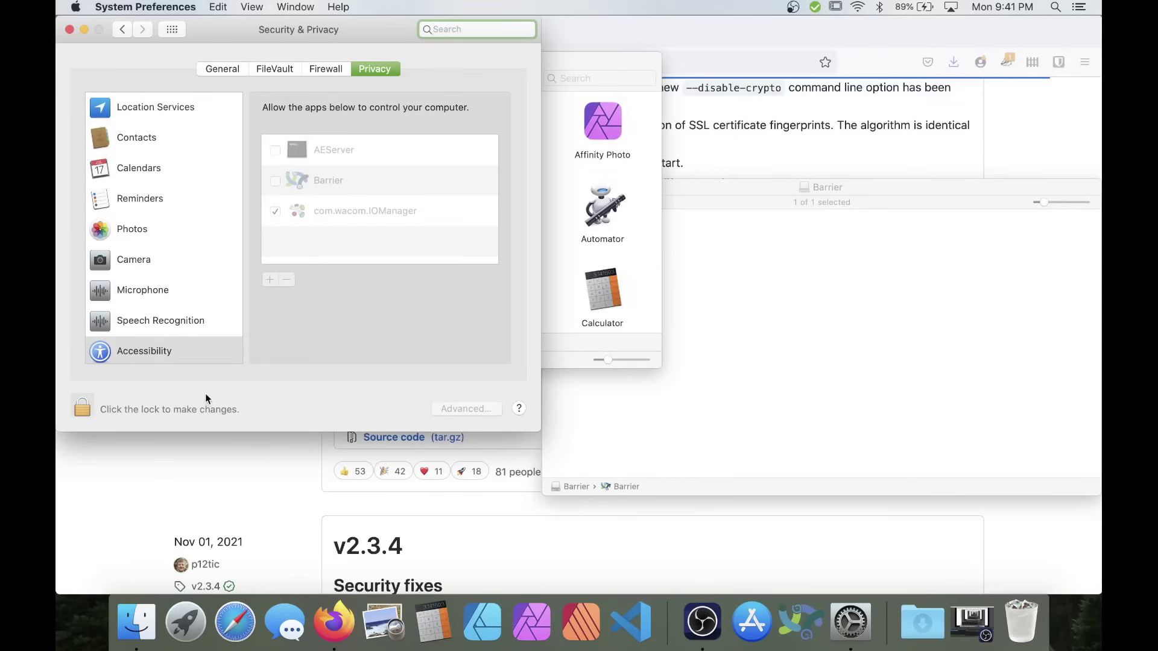
left_click(84, 407)
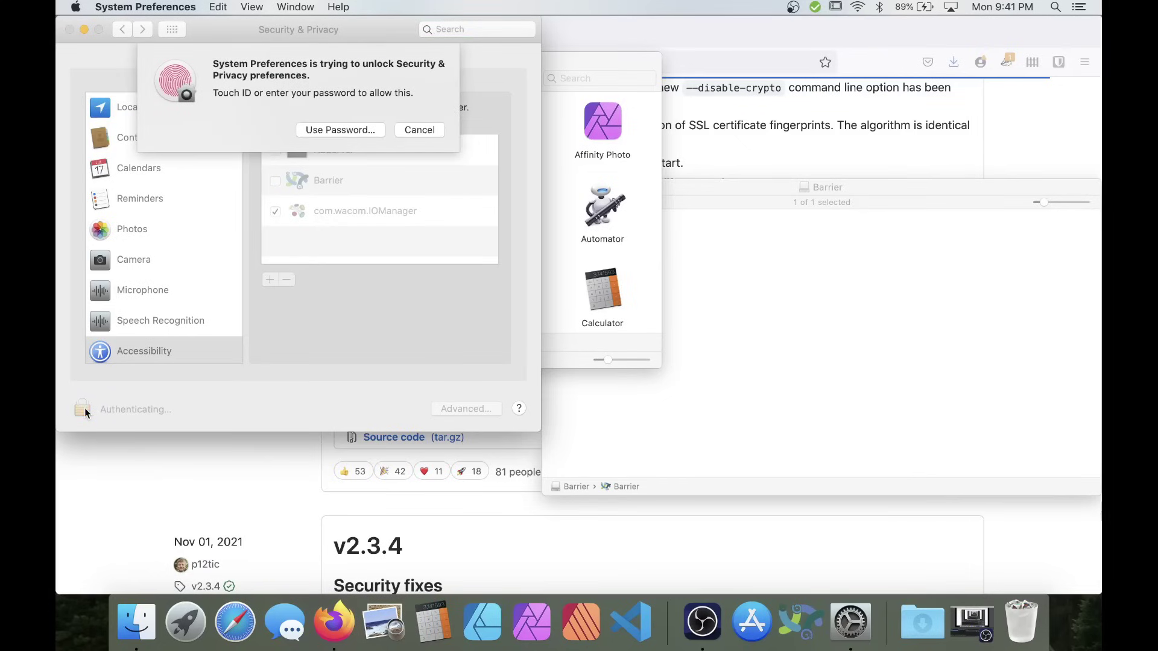
left_click(319, 129)
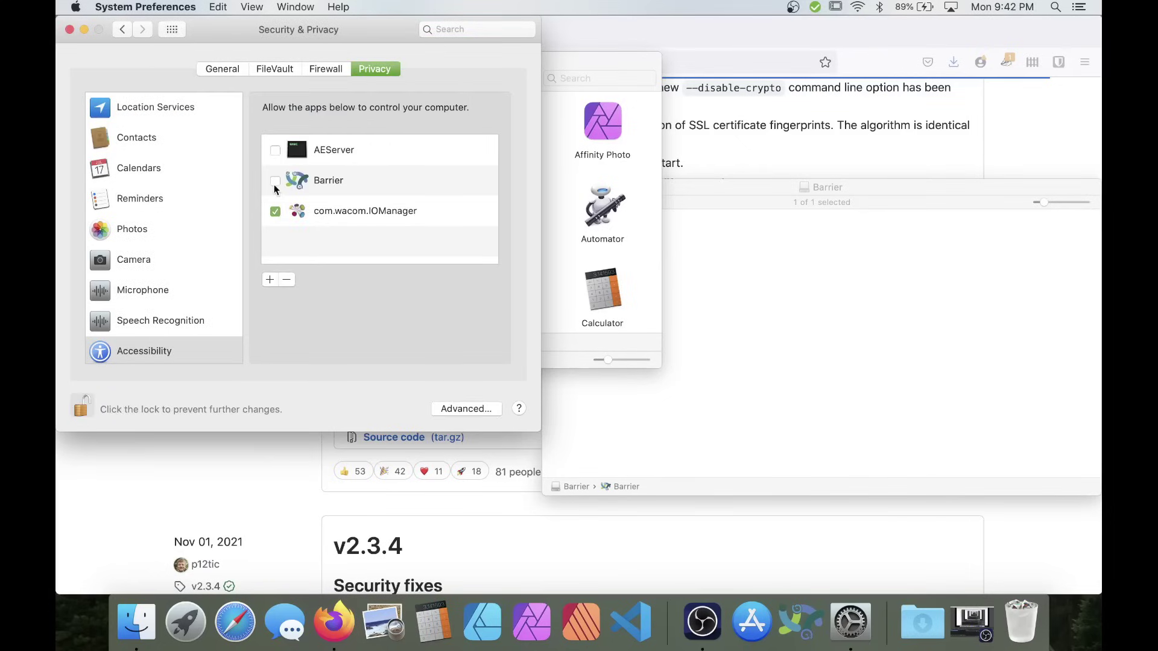
left_click(275, 181)
- Launch Barrier again on macOS and complete its setup wizard in English with the Client role
left_click(798, 615)
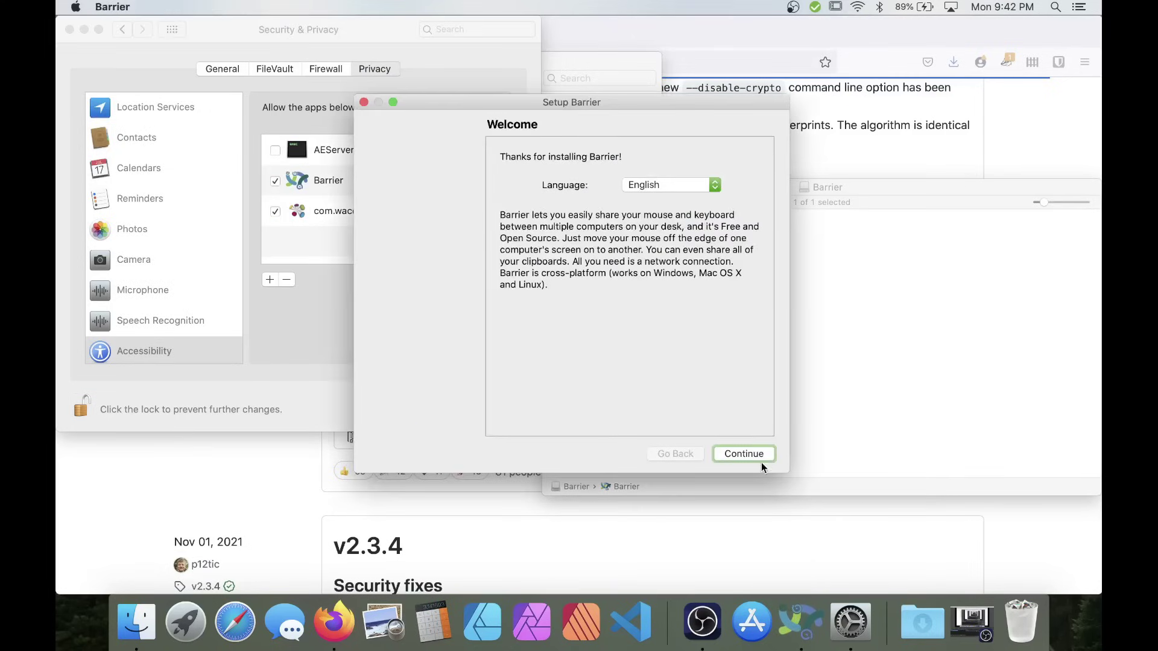
left_click(752, 455)
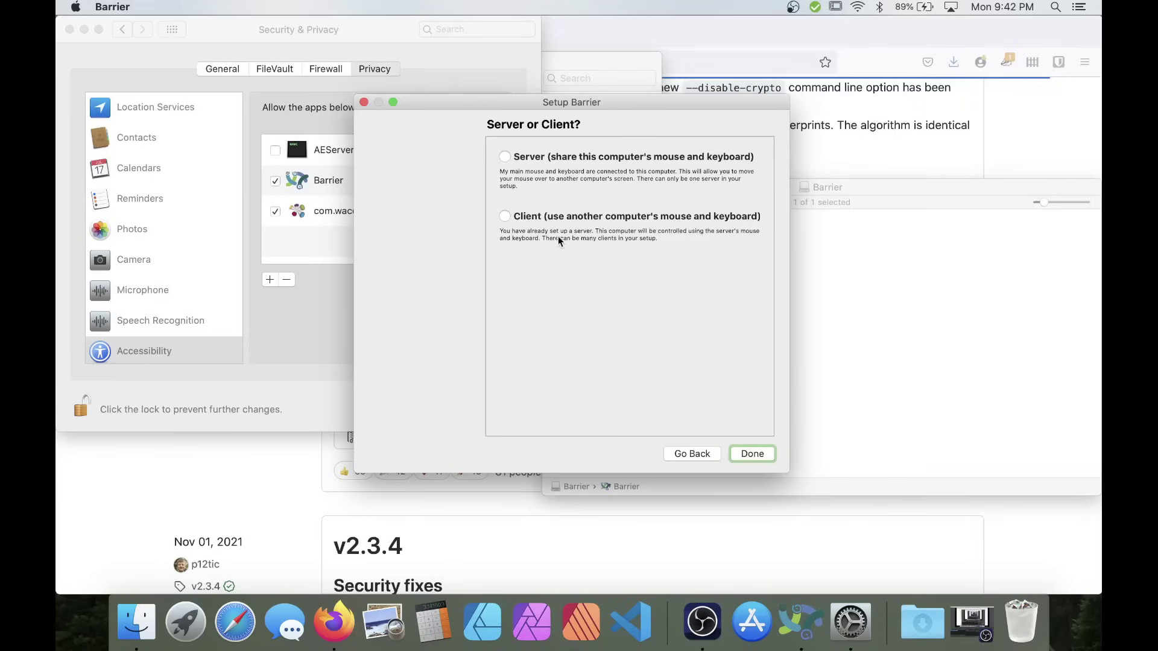
left_click(561, 217)
left_click(743, 452)
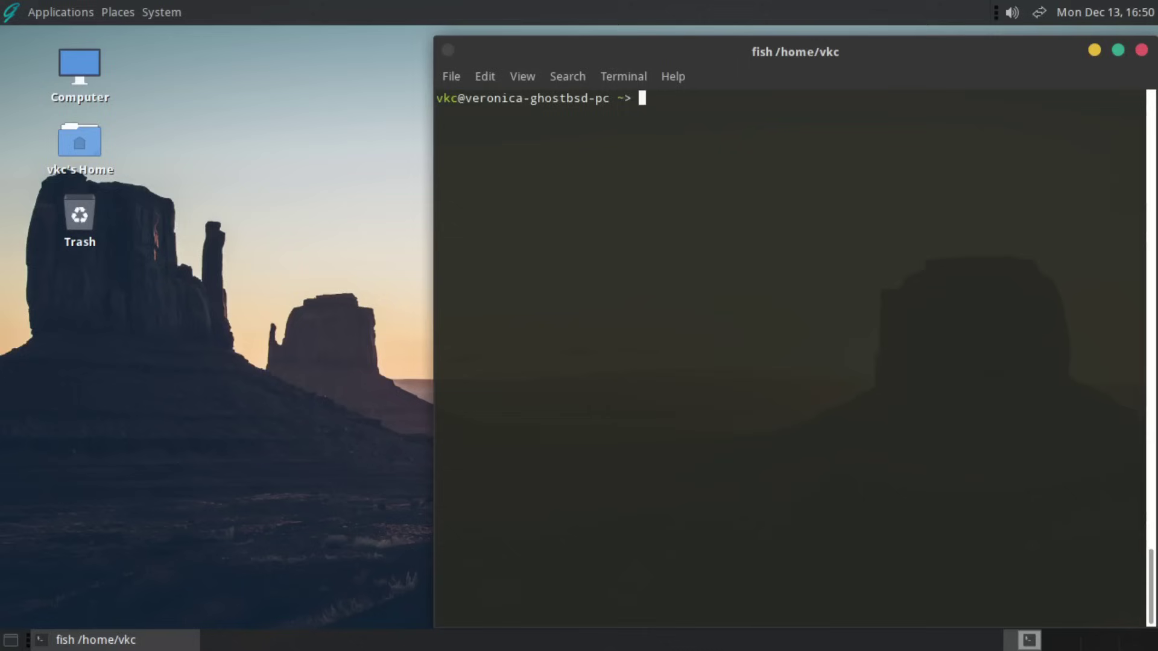
- Run sudo pkg update in the GhostBSD terminal to refresh the package catalogue
type("sudo pkg update")
key("Return")
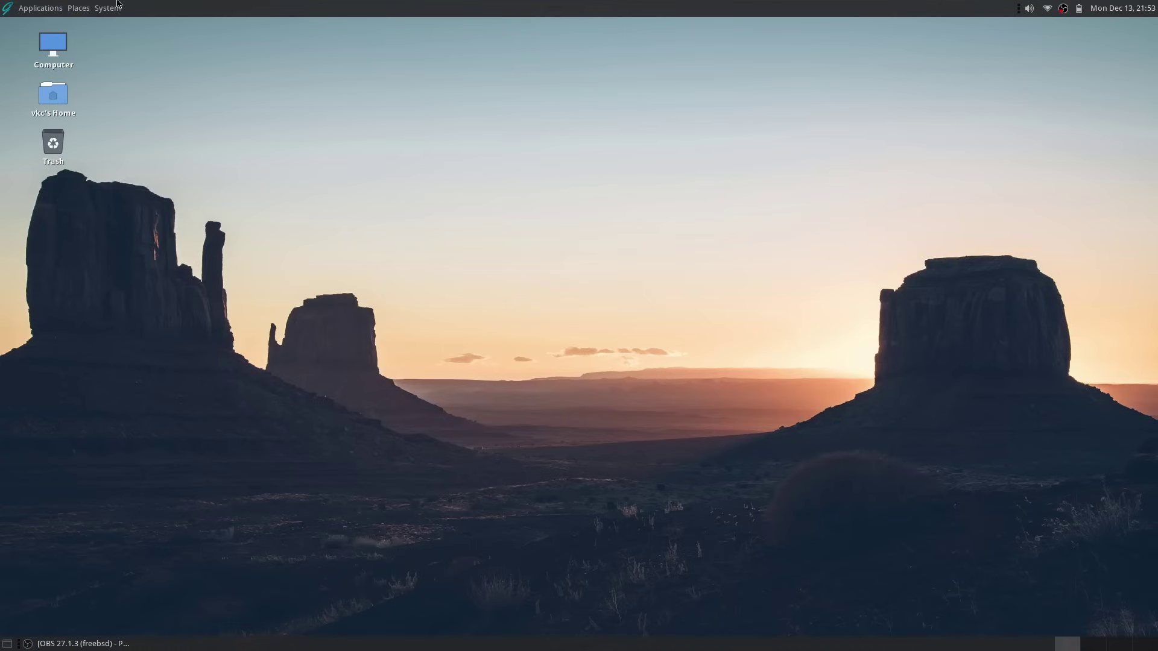
- Open Software Station on GhostBSD, search for barrier, and install the barrier 2.3.3 package with its avahi-libdns dependency
left_click(115, 8)
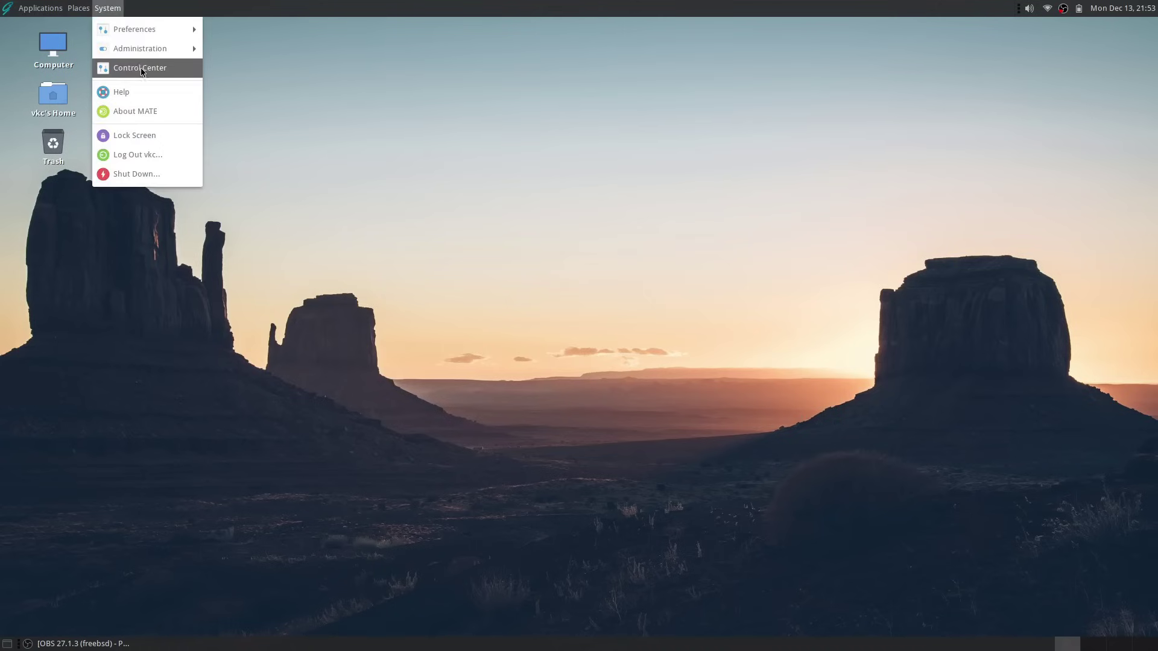
mouse_move(148, 49)
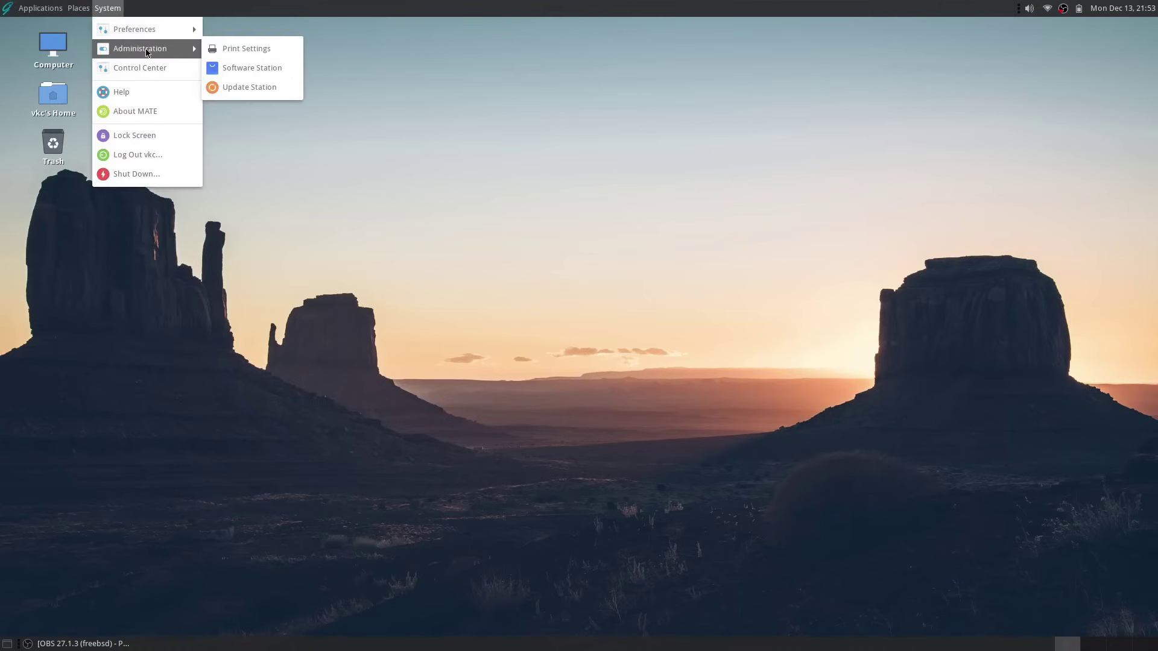
left_click(214, 67)
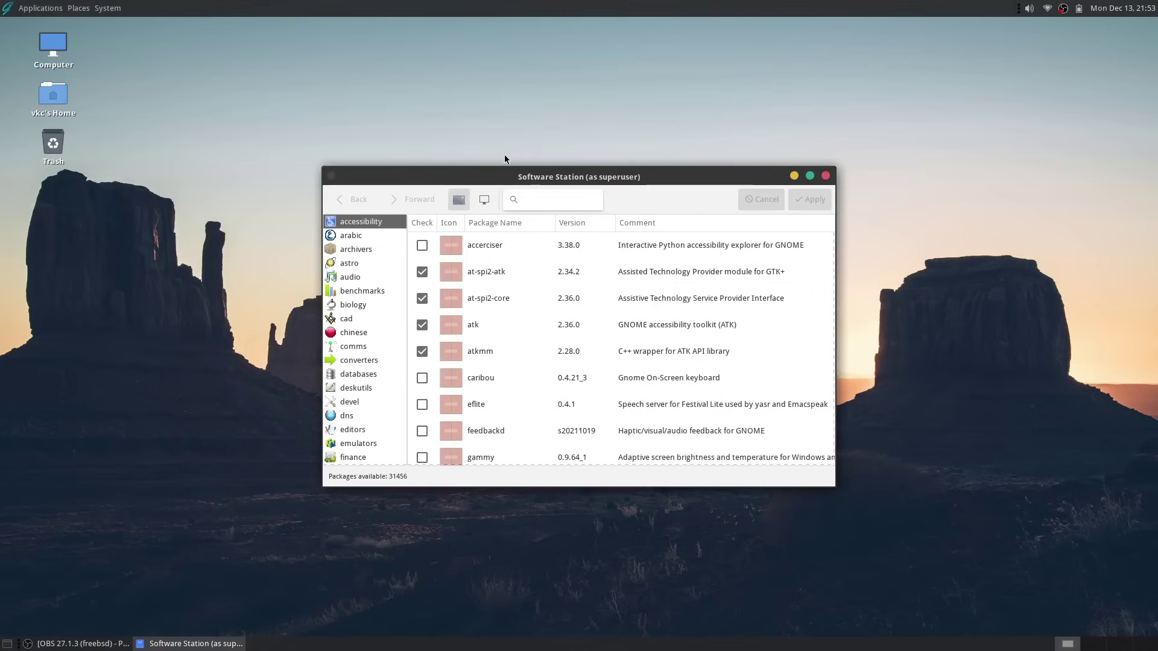
type("ba")
type("rrier")
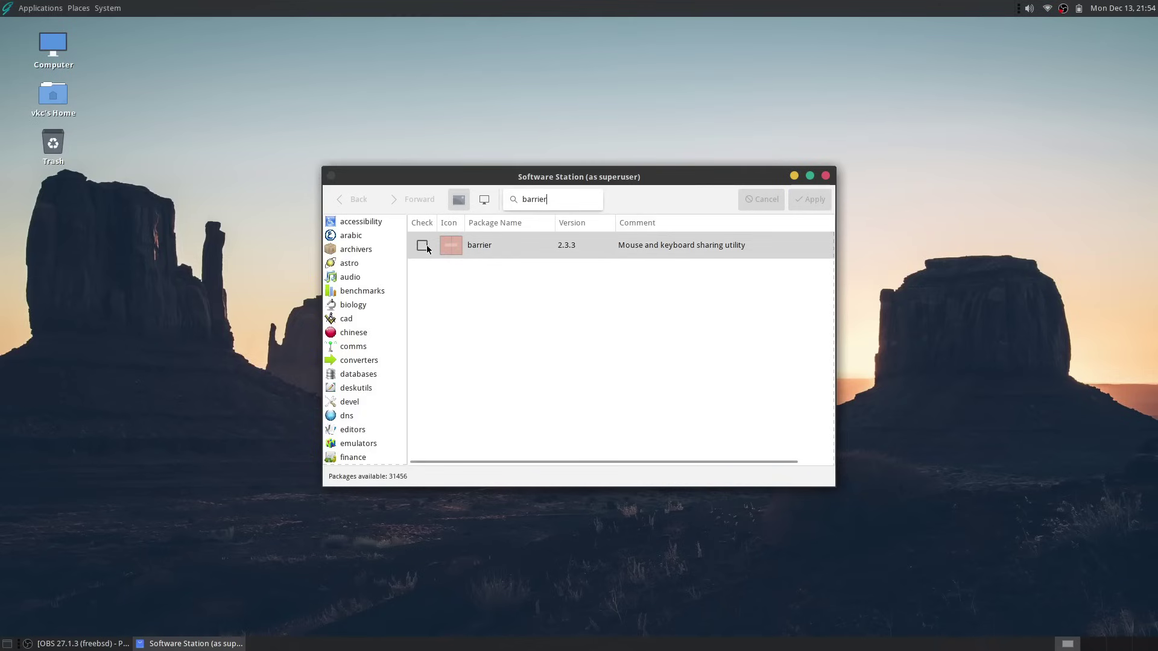
left_click(423, 246)
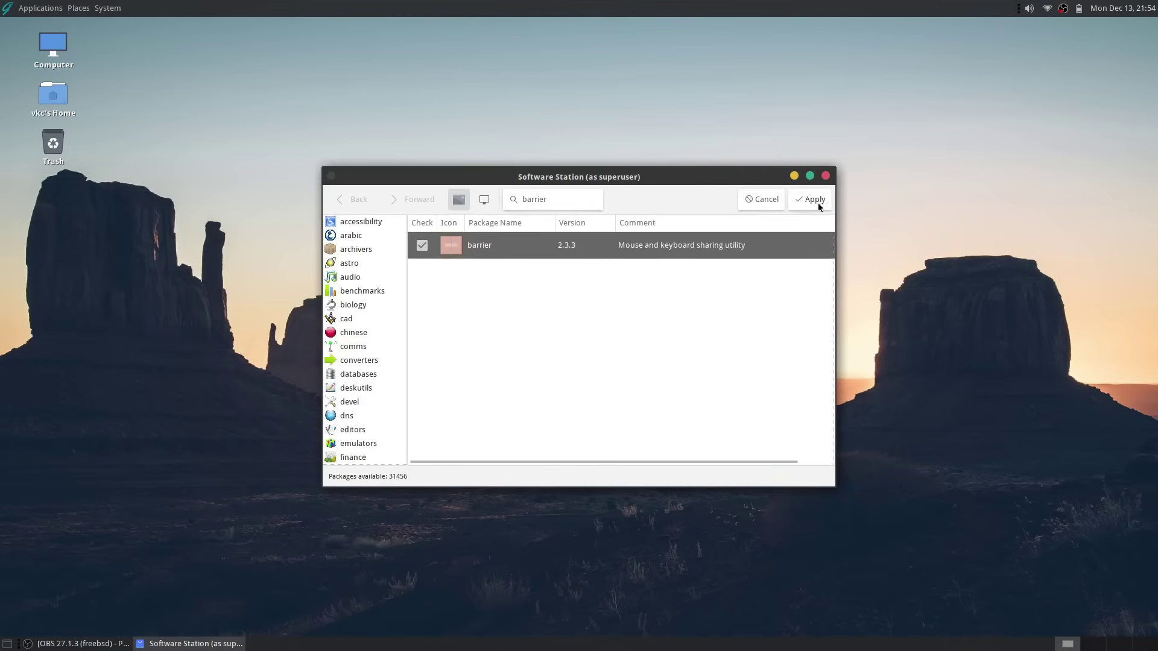
left_click(821, 203)
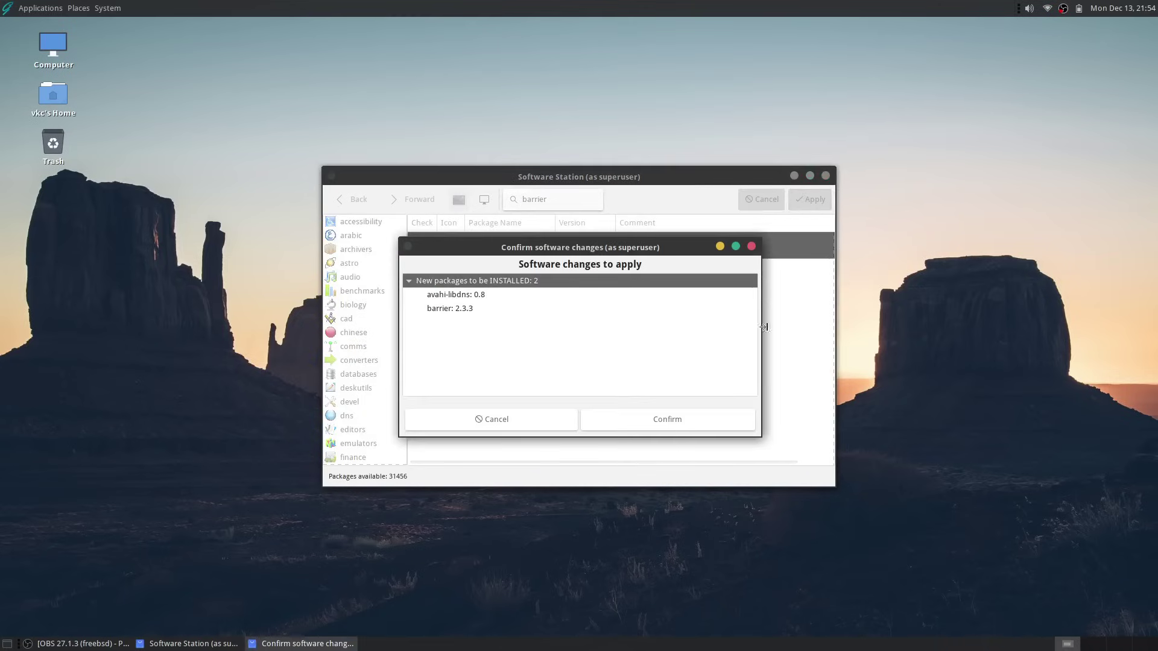
left_click(681, 423)
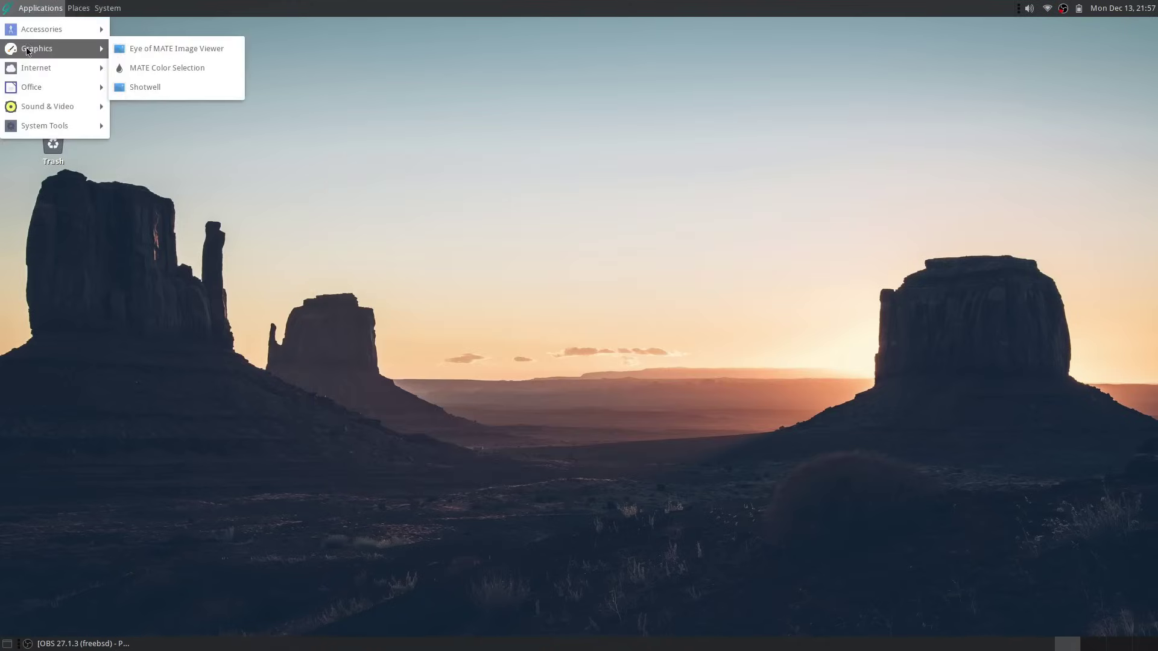
- Launch Barrier on GhostBSD and complete its setup wizard in English with the Client role
mouse_move(40, 31)
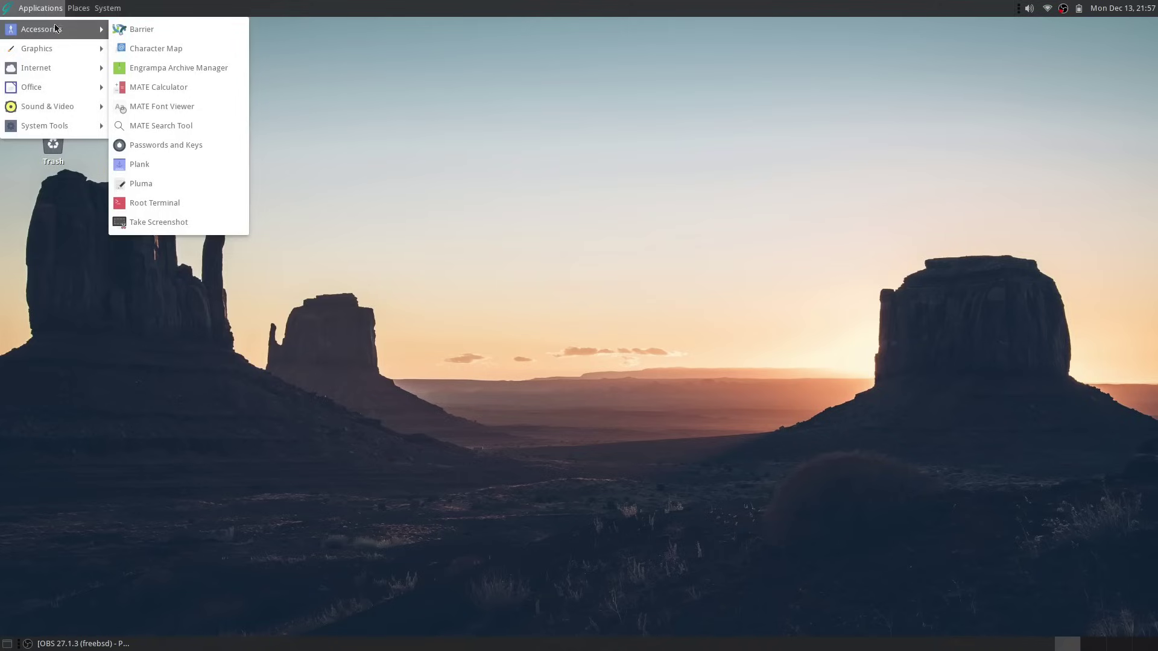
left_click(123, 29)
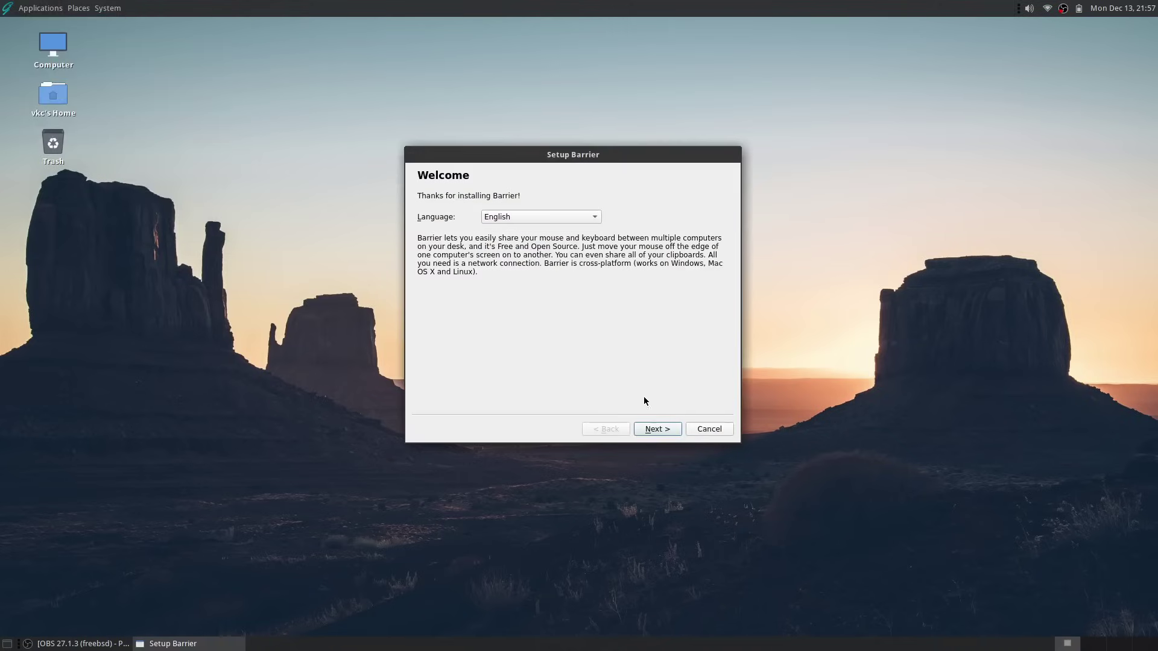
left_click(650, 429)
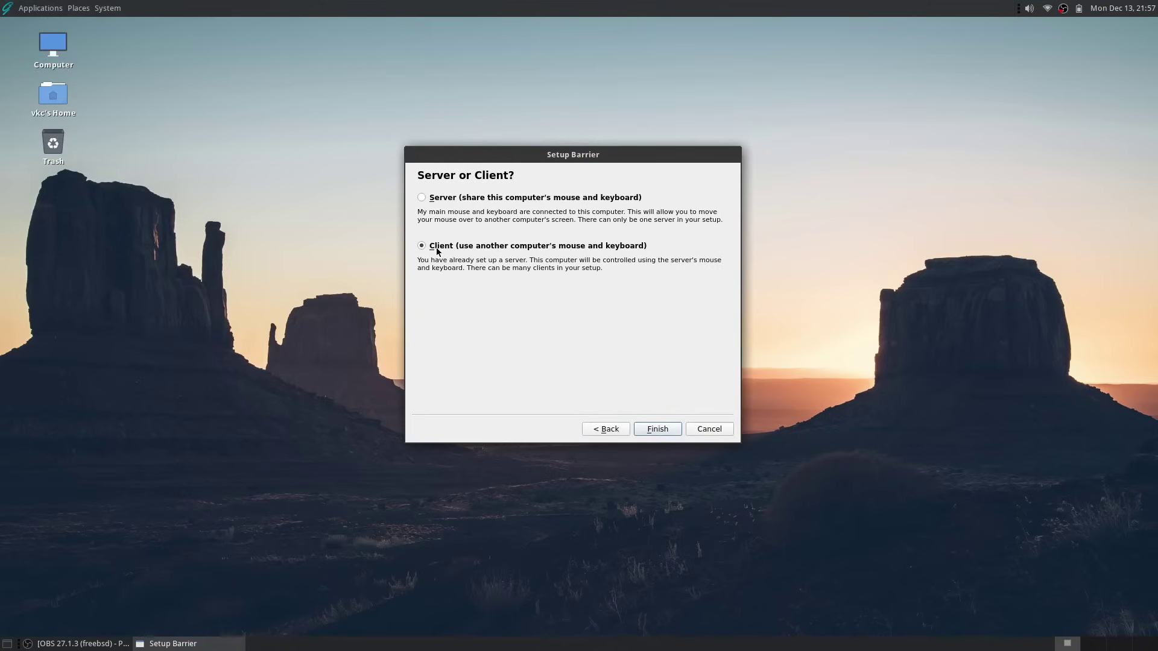
left_click(673, 428)
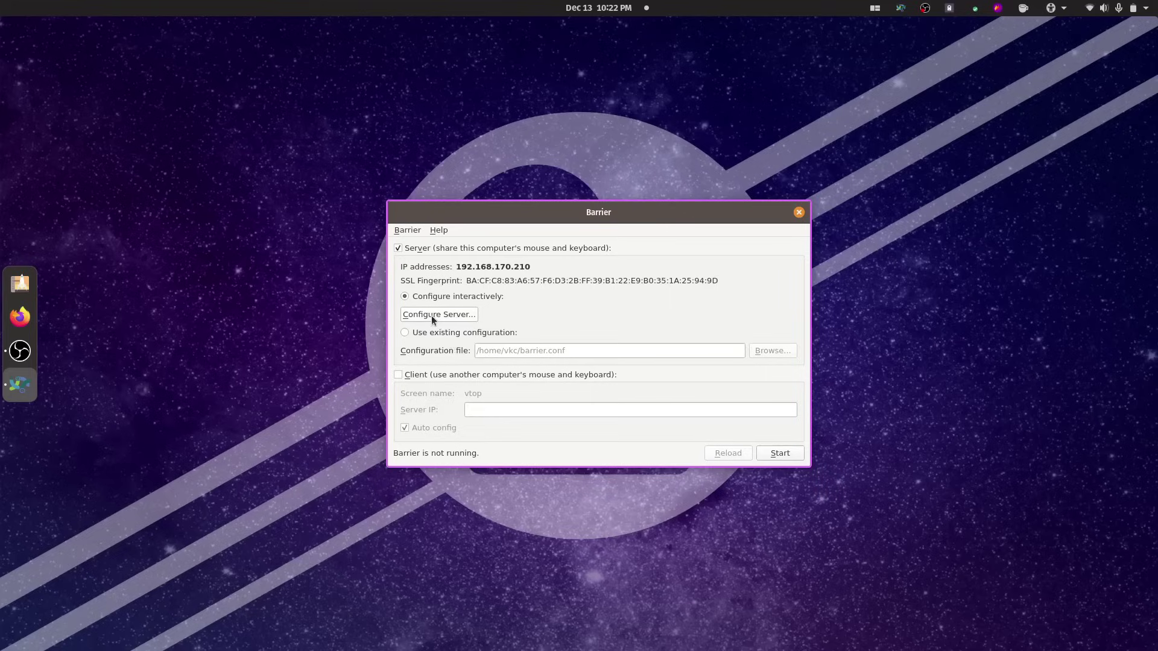
- Open the server configuration on the Linux computer and add a screen directly left of vtop, named with the MacBook Pro's hostname
left_click(432, 315)
left_click_drag(805, 246, 510, 352)
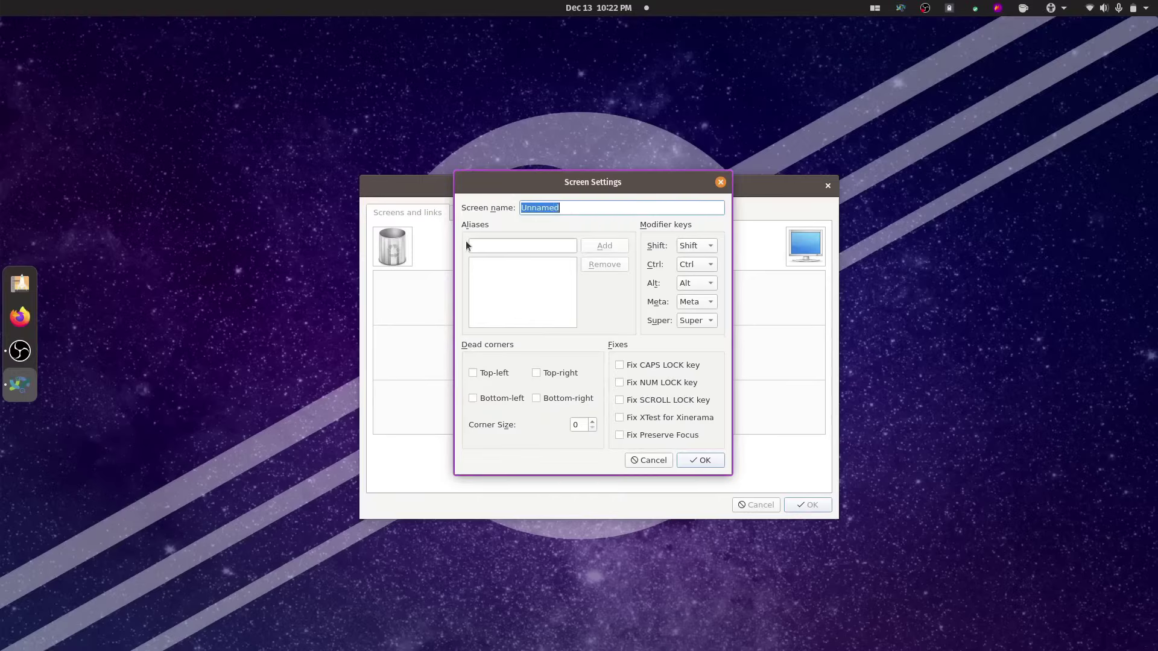
type("Jacquis-MacBook-Pro.local")
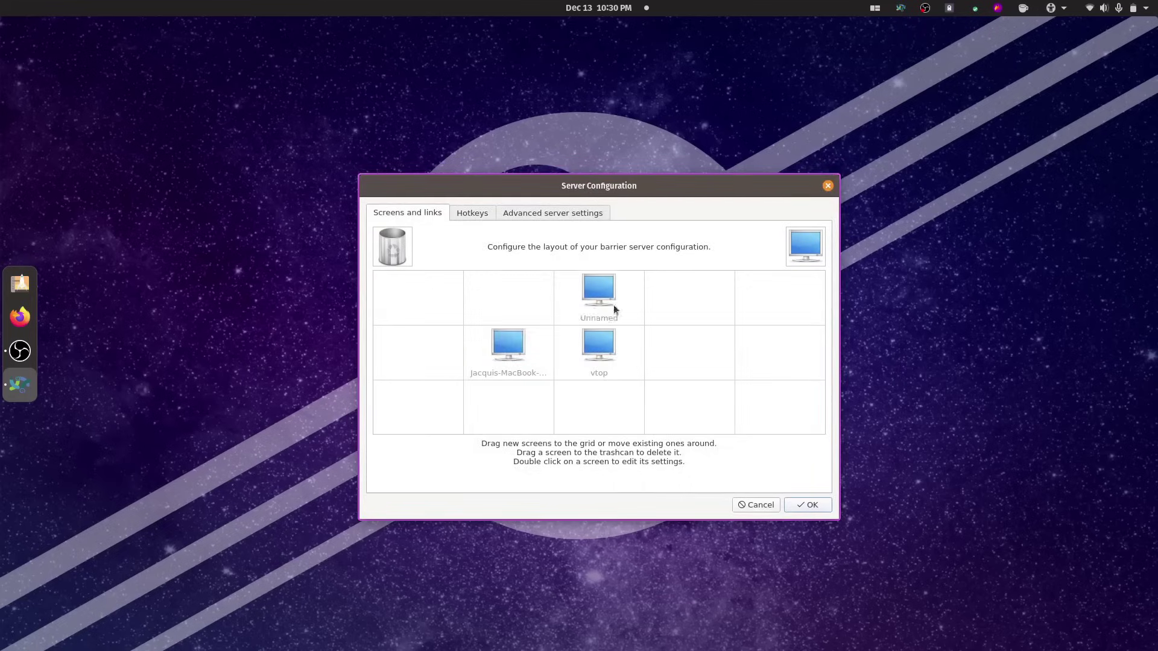
- Rename the unnamed screen above vtop to vkc-win10-mbp-bootcamp
double_click(606, 313)
type("vkc-win10-mbp-bootcamp")
left_click(700, 460)
- Add another screen directly above the MacBook screen in the server layout and name it with the GhostBSD computer's hostname
left_click_drag(805, 246, 534, 273)
double_click(534, 273)
type("veronica-ghostbsd-pc")
key("Return")
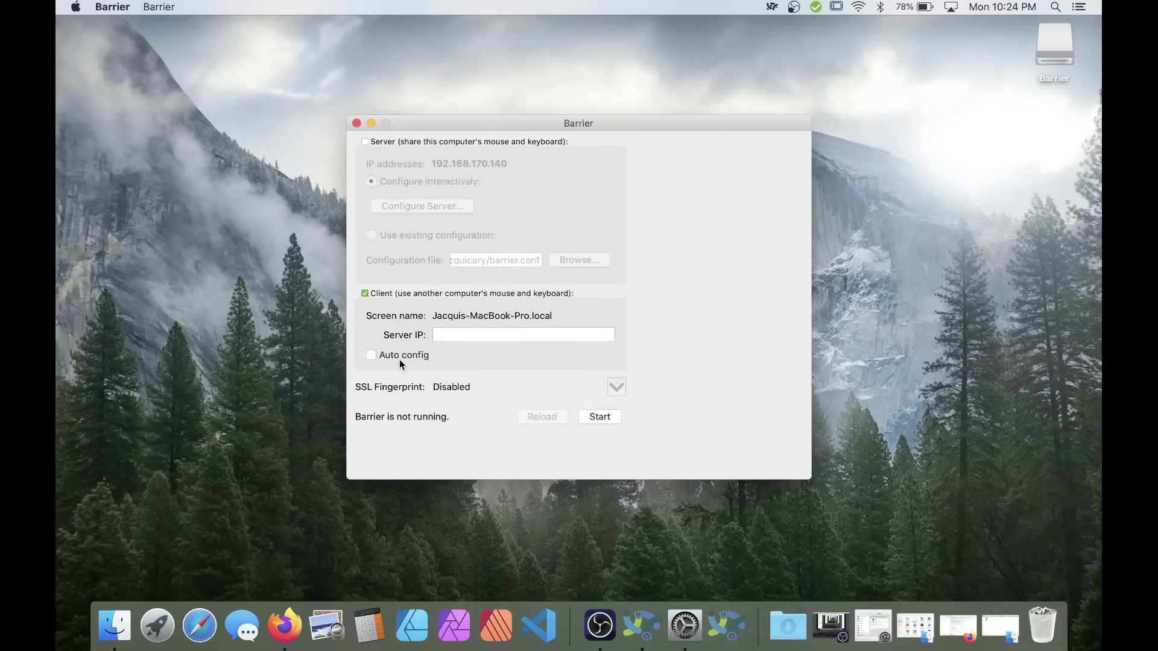
- Set the server IP to 192.168.170.210 in the macOS and Windows Barrier clients, turning off Auto config on Windows
left_click(504, 338)
type("192.168.170.210")
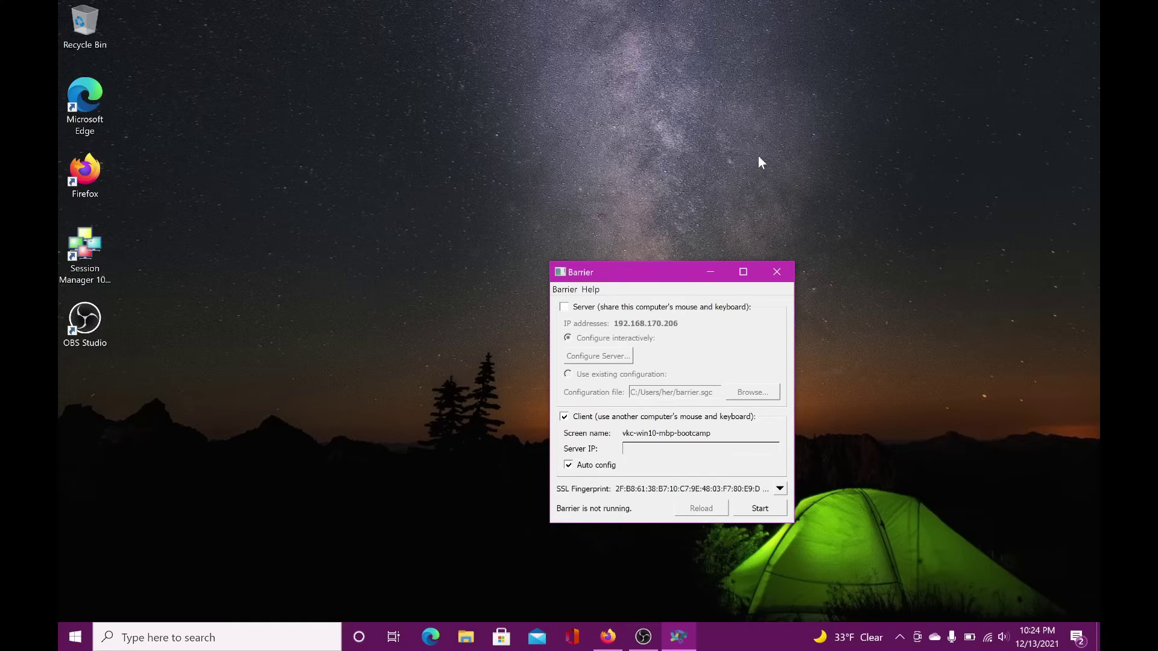
left_click(584, 466)
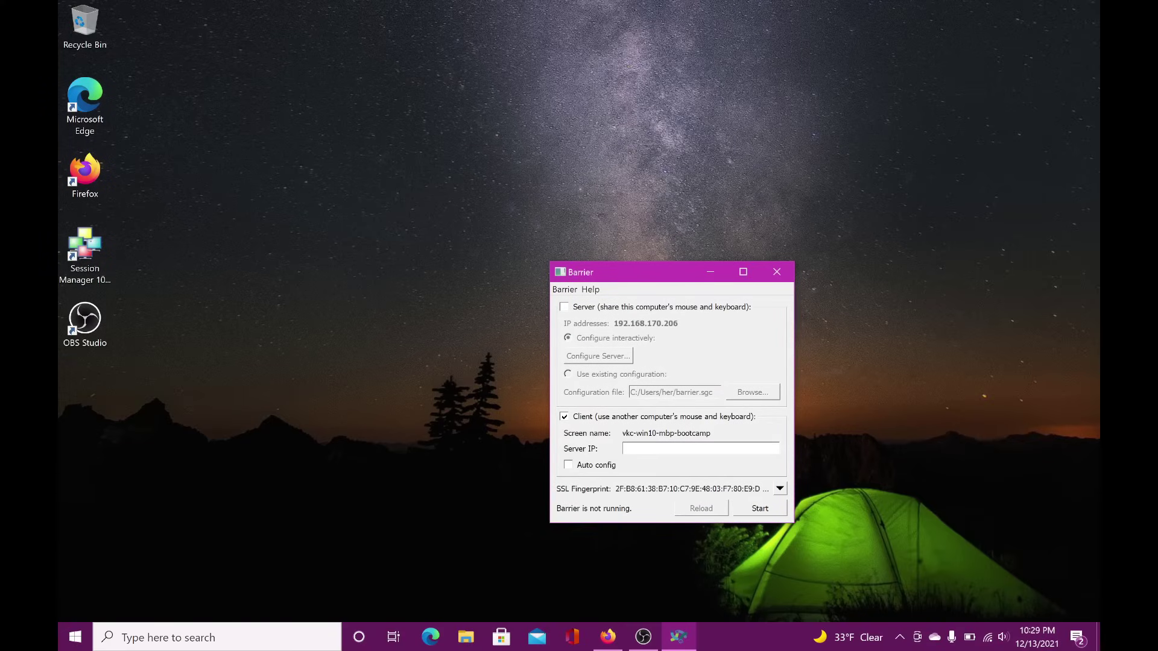
type("192.168.170.210")
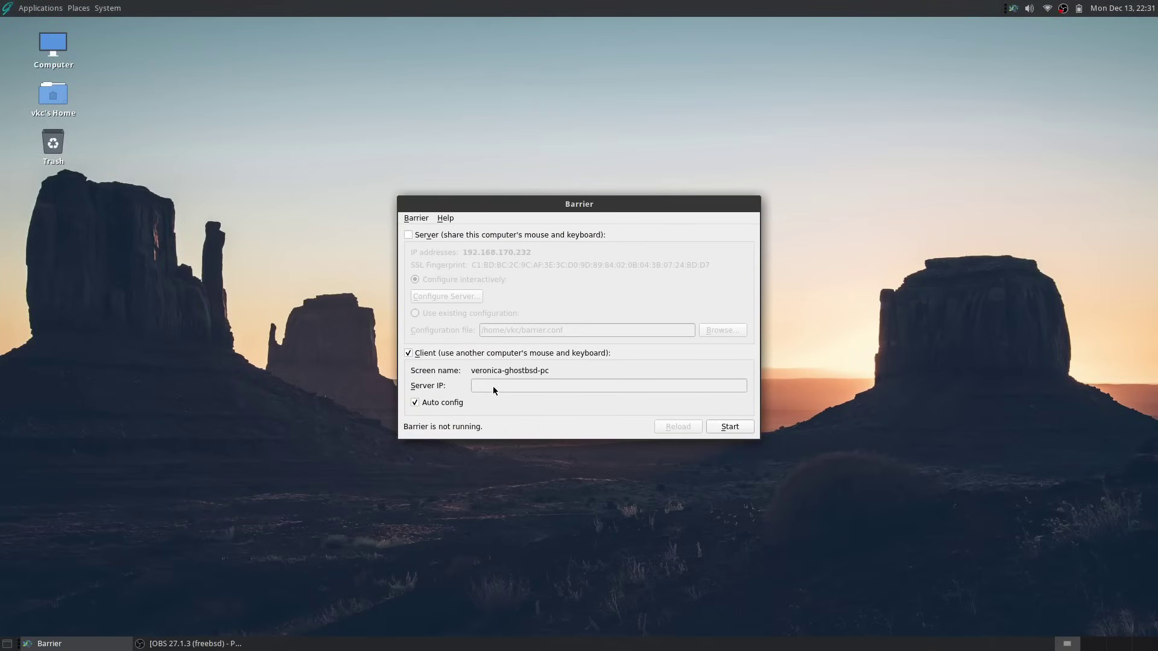
- Turn off Auto config in the GhostBSD Barrier client and set its server IP to 192.168.170.210
left_click(447, 403)
left_click(477, 386)
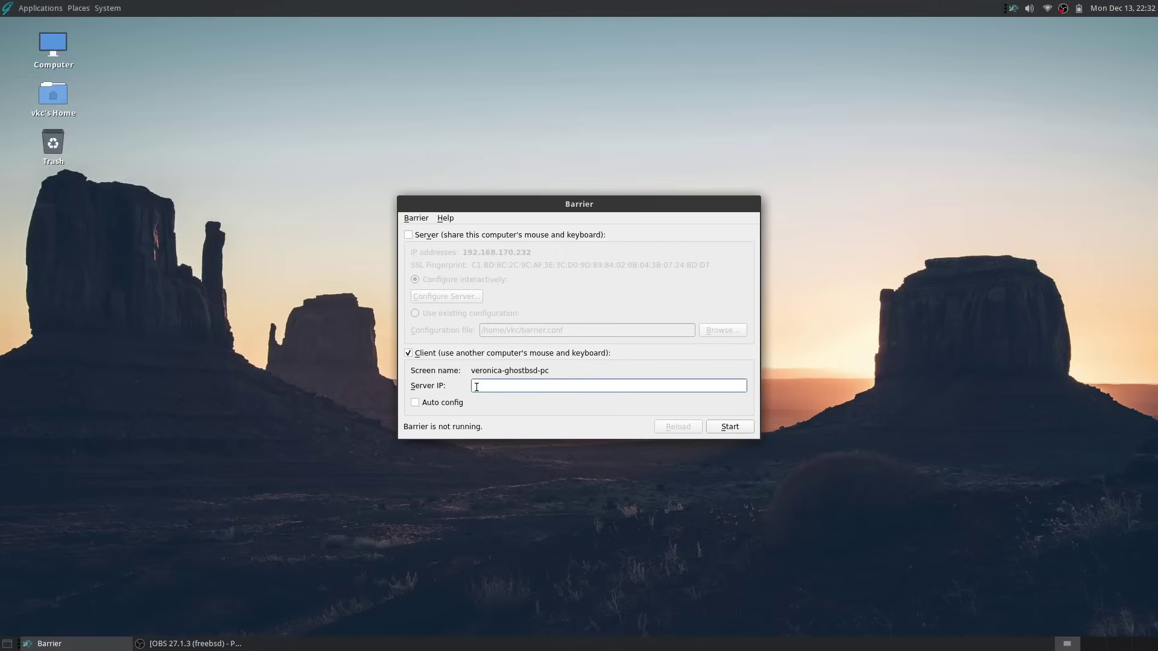
type("192.168.170.210")
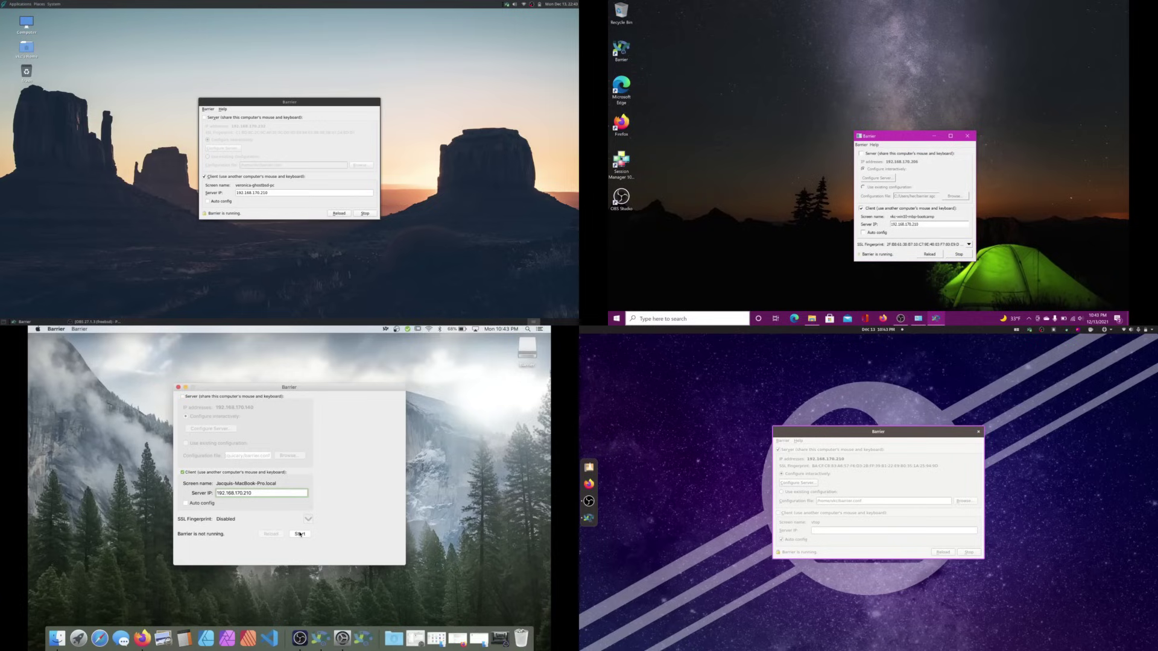
- Test the shared mouse and keyboard on Windows by entering "hello there" in the search box, and dismiss the search
left_click(642, 319)
type("hello")
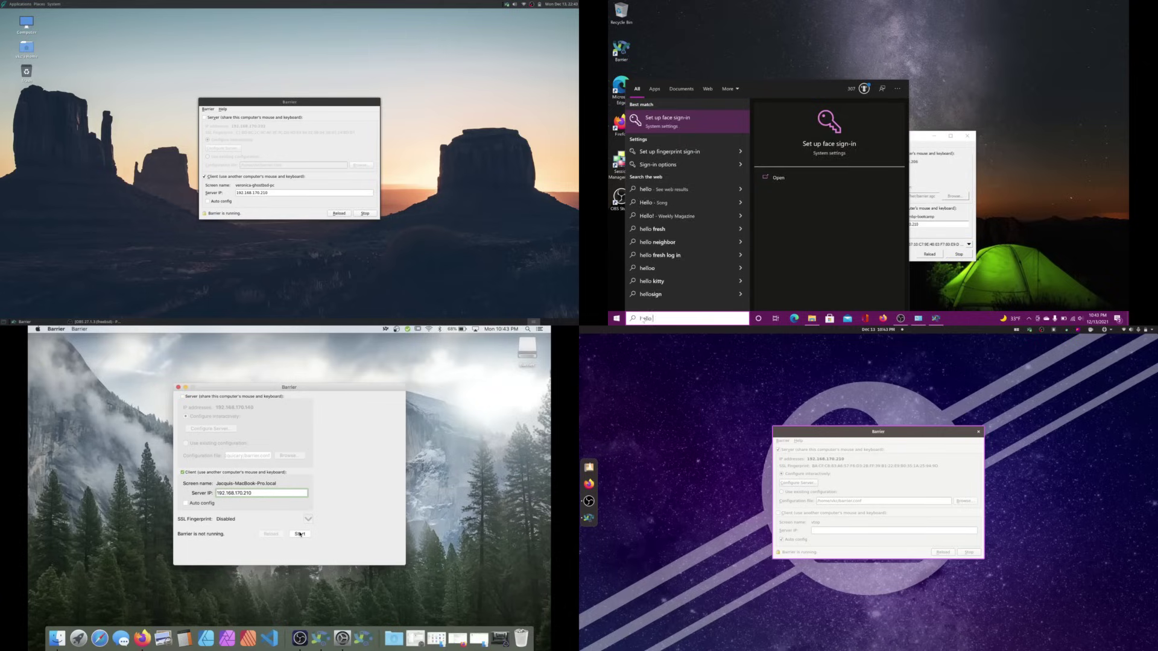
type(" there")
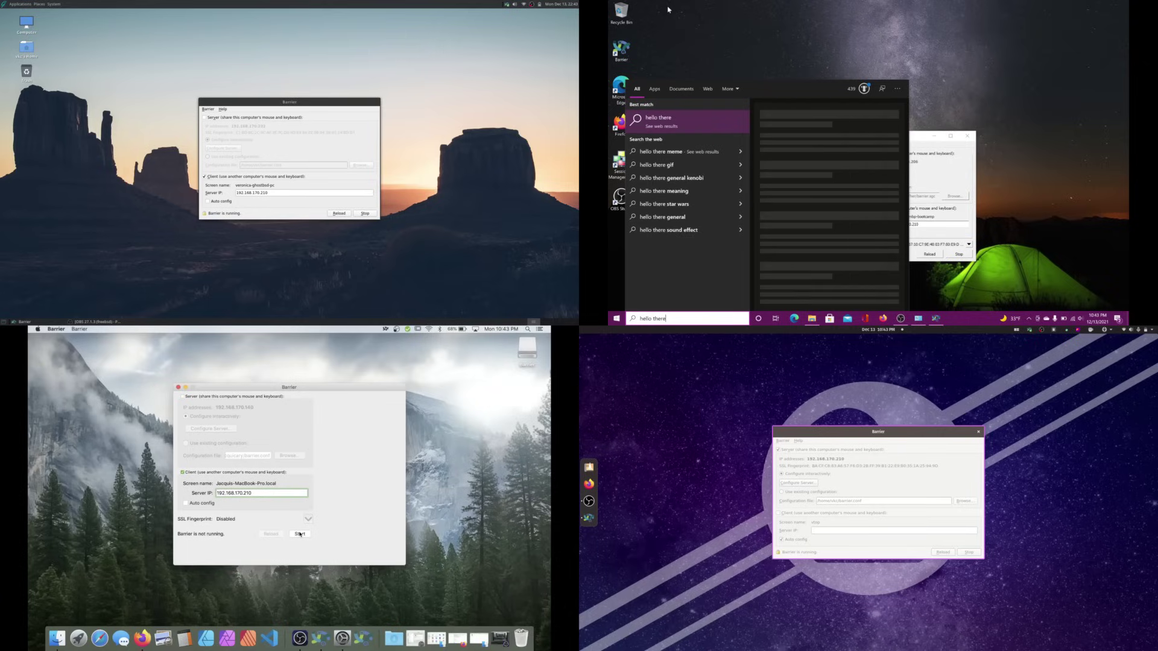
key("Escape")
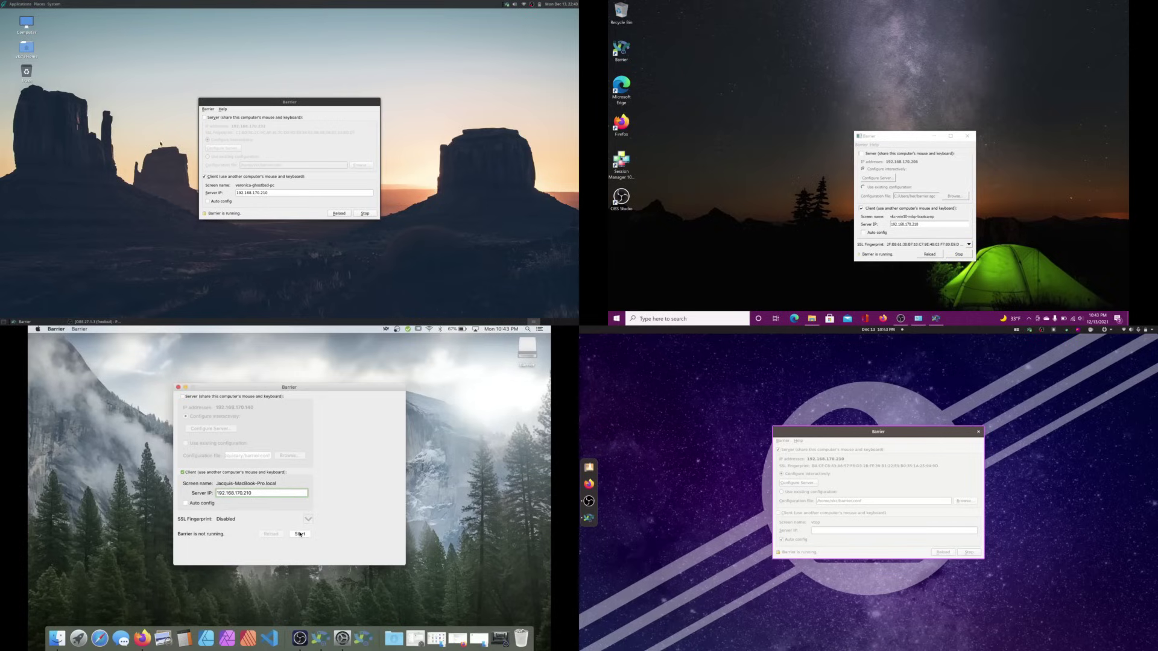
- Search the web for "veronica explains megarace" in Firefox on GhostBSD and copy the link of the MegaRace on Lutris video
left_click(26, 24)
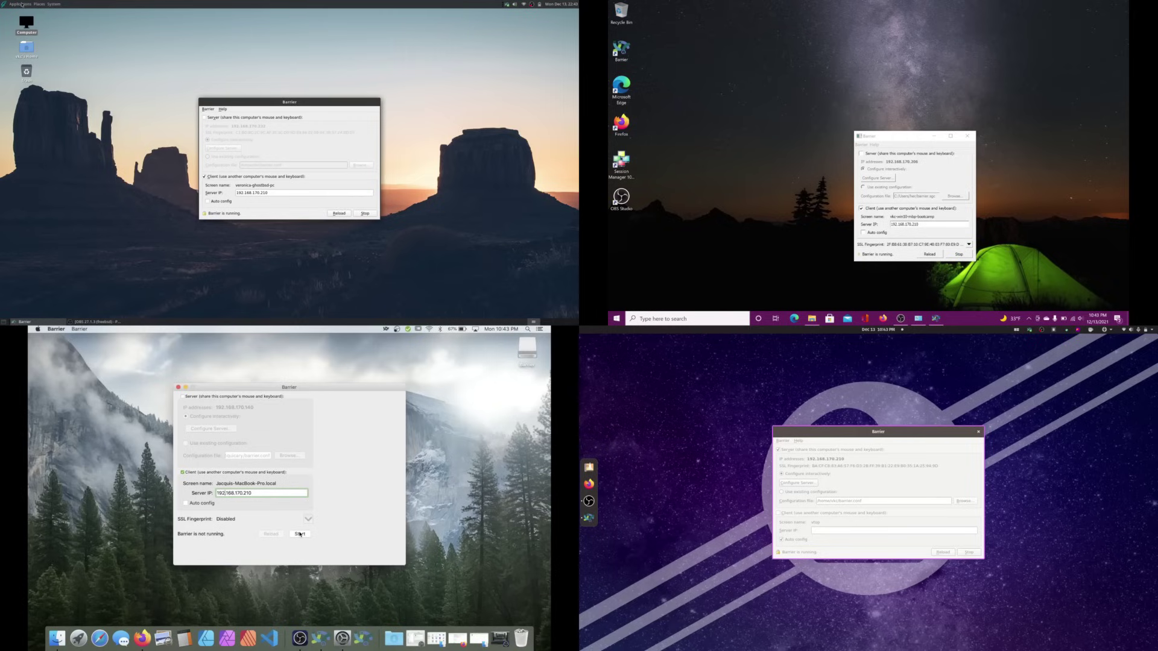
left_click(22, 5)
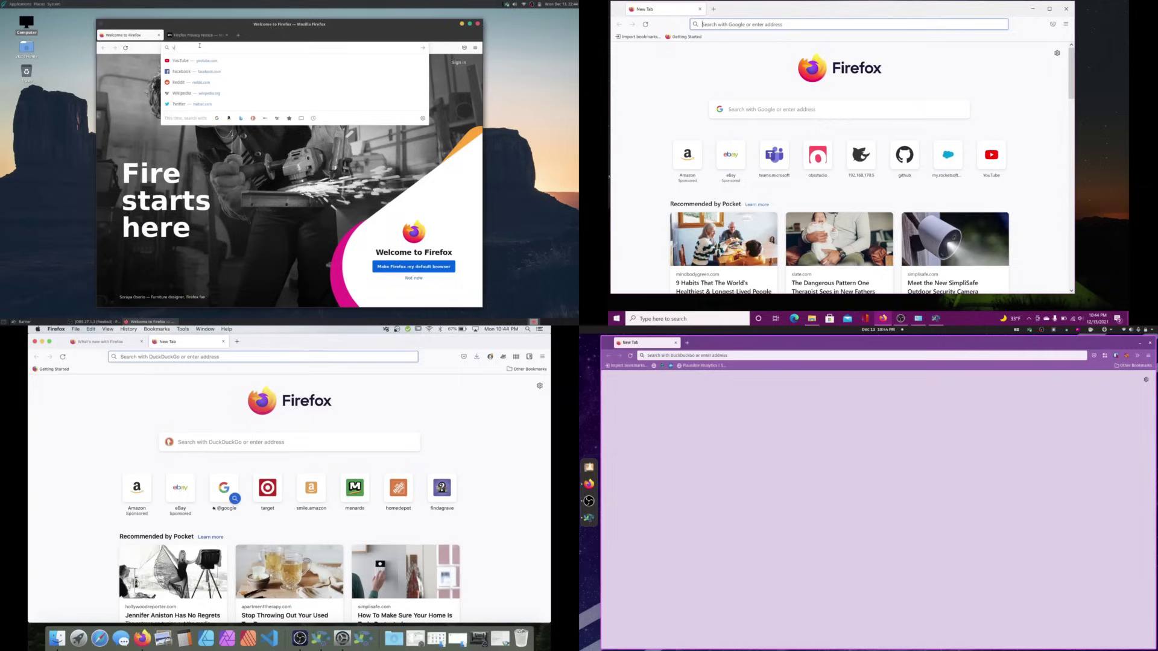
type("ronica explains megarace")
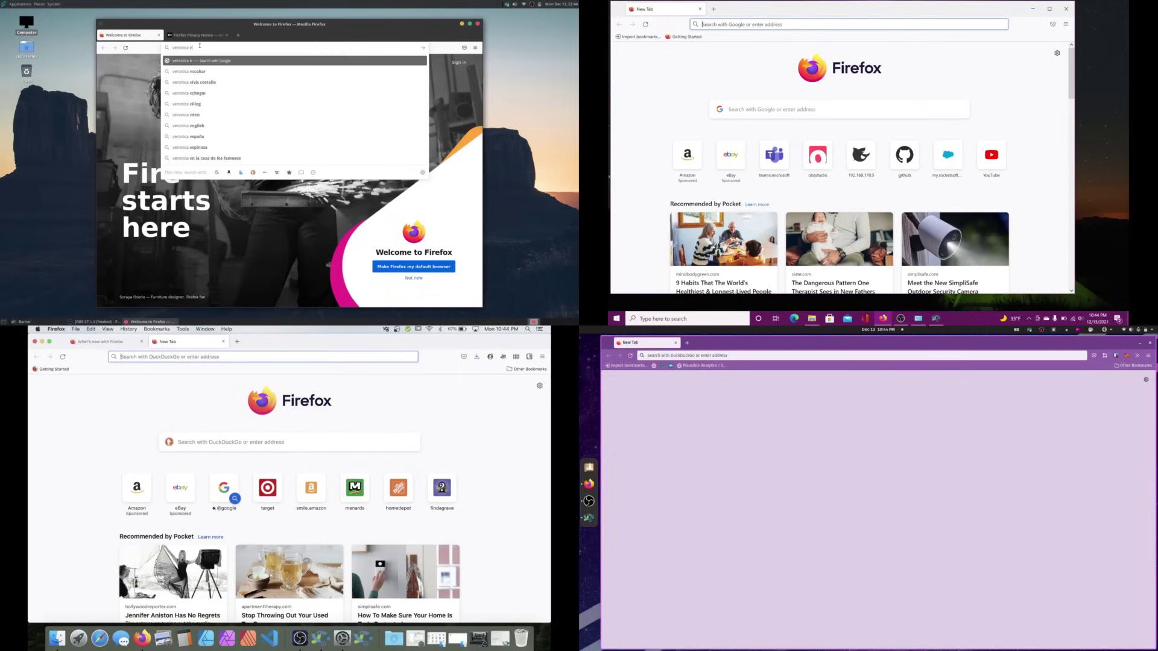
key("Return")
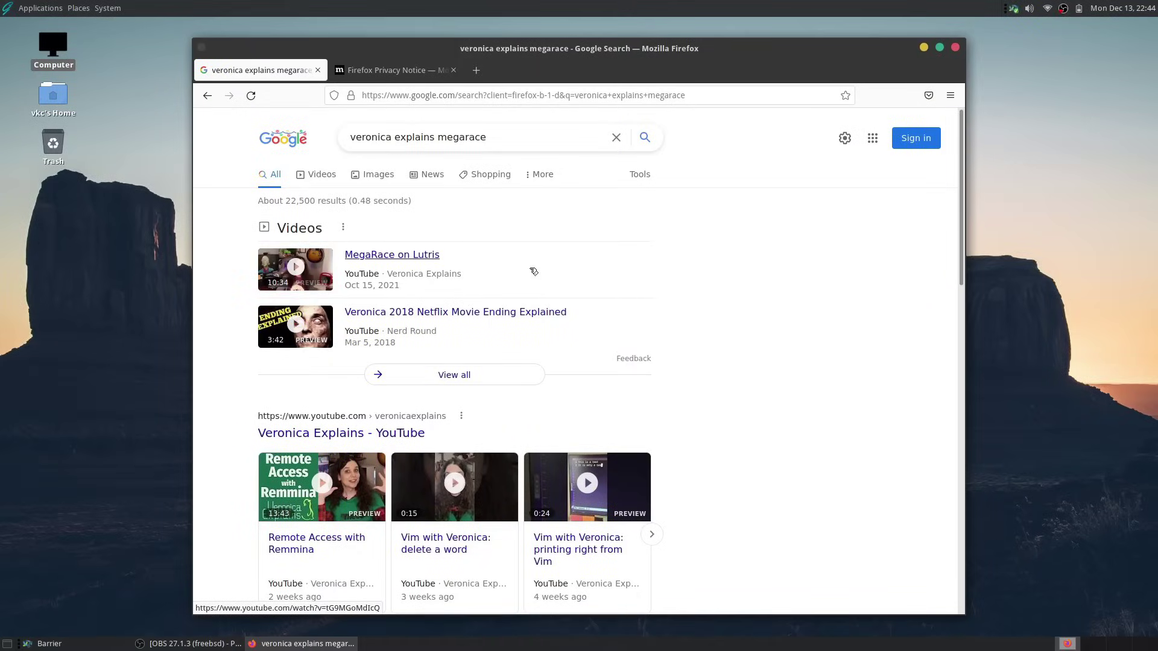
right_click(425, 258)
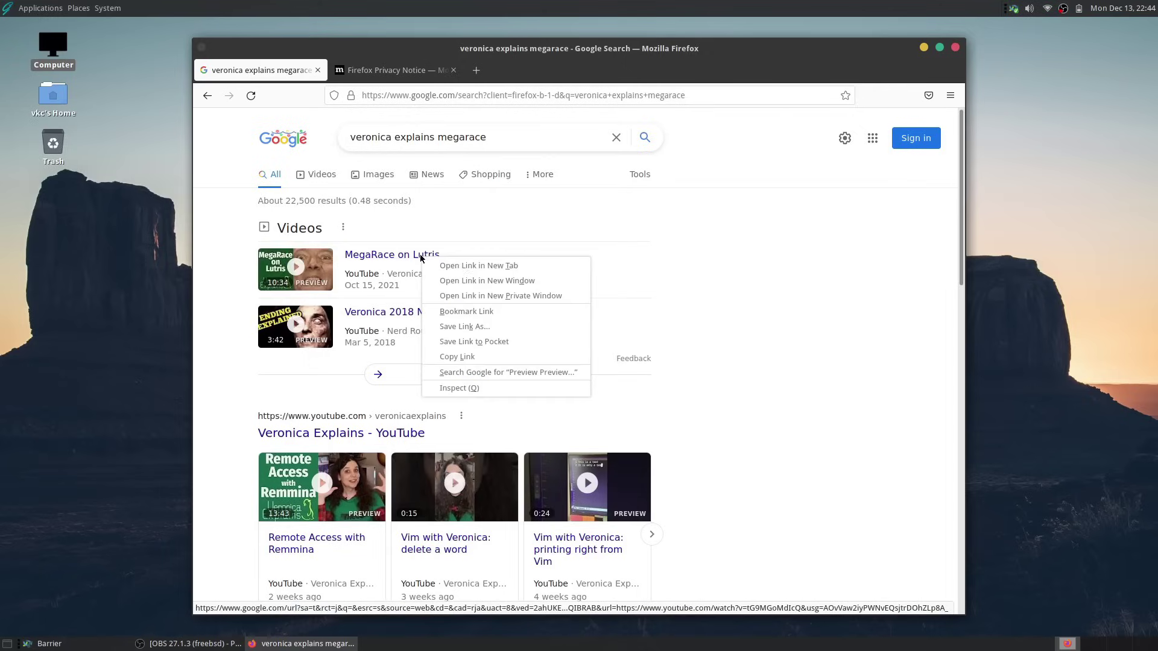
left_click(488, 358)
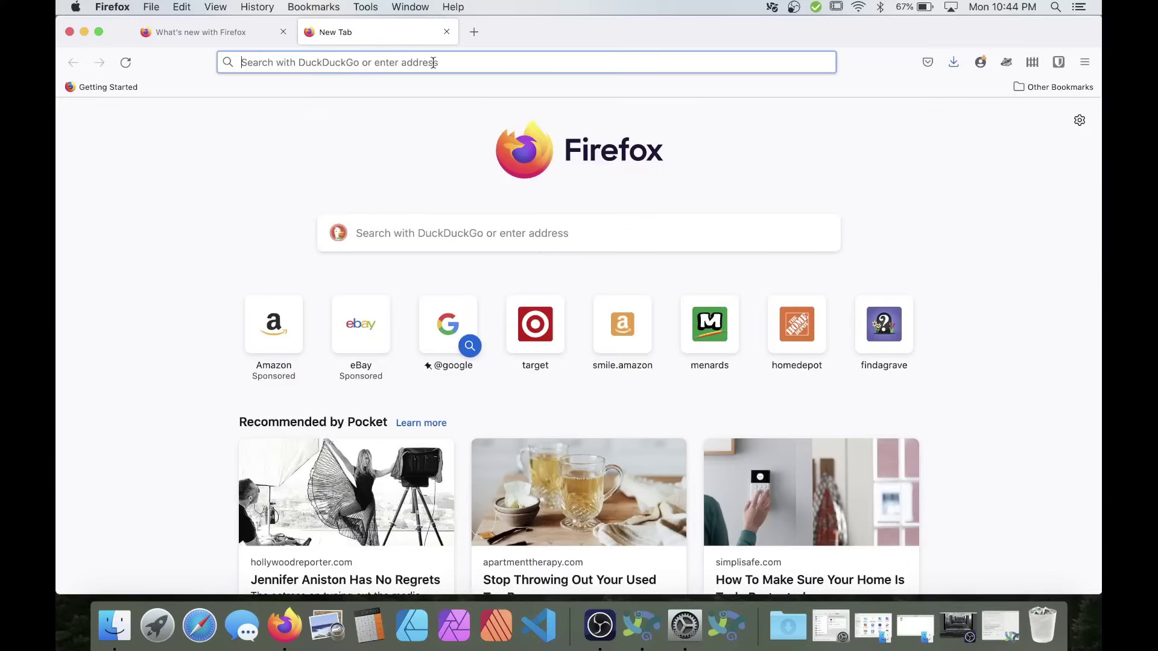
- Search the web for "youtube veronica explains kvm" in Firefox on macOS and copy the link of the Remote Access with Remmina video
left_click(434, 422)
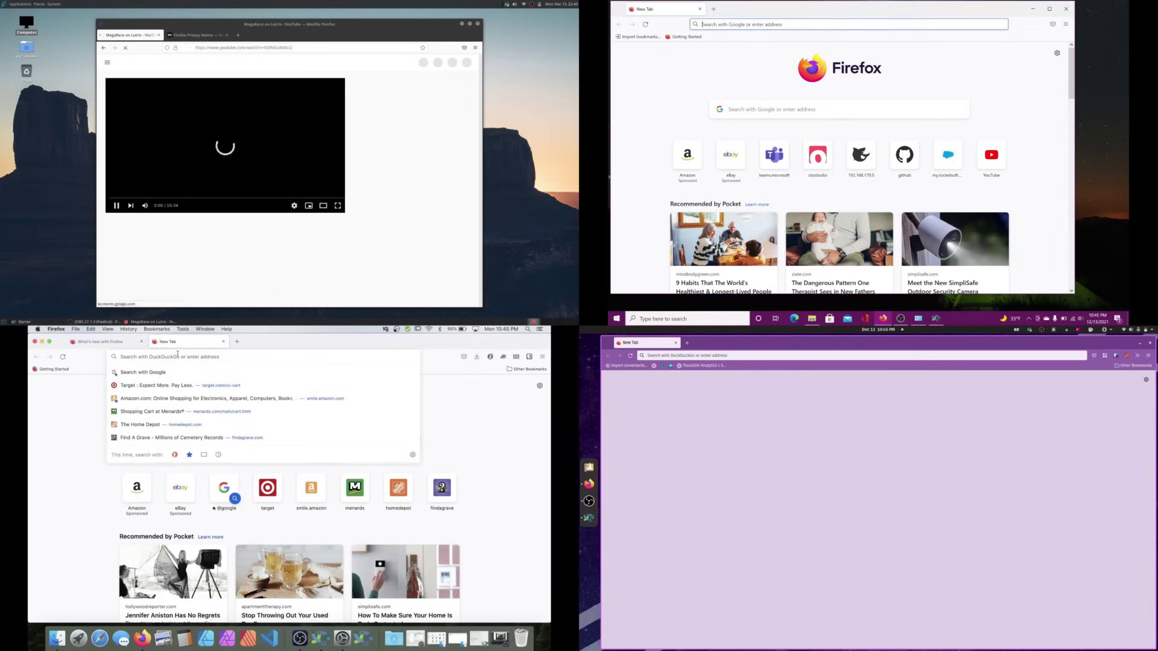
type("youtube+veronica+explains+kvm&ia=web")
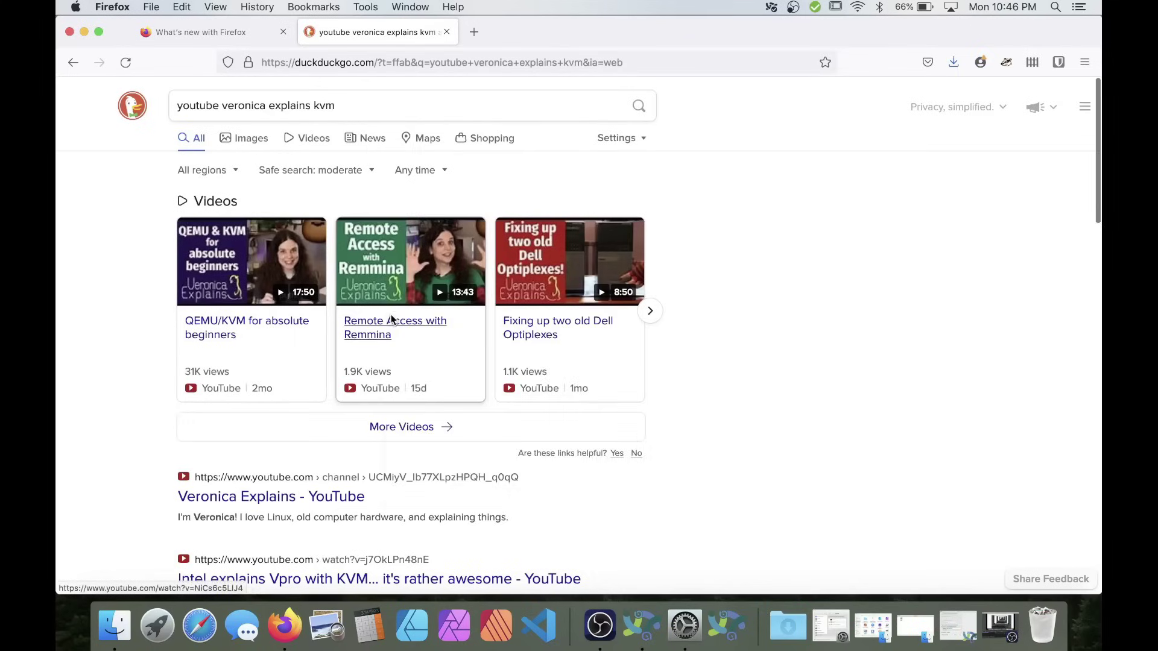
right_click(390, 314)
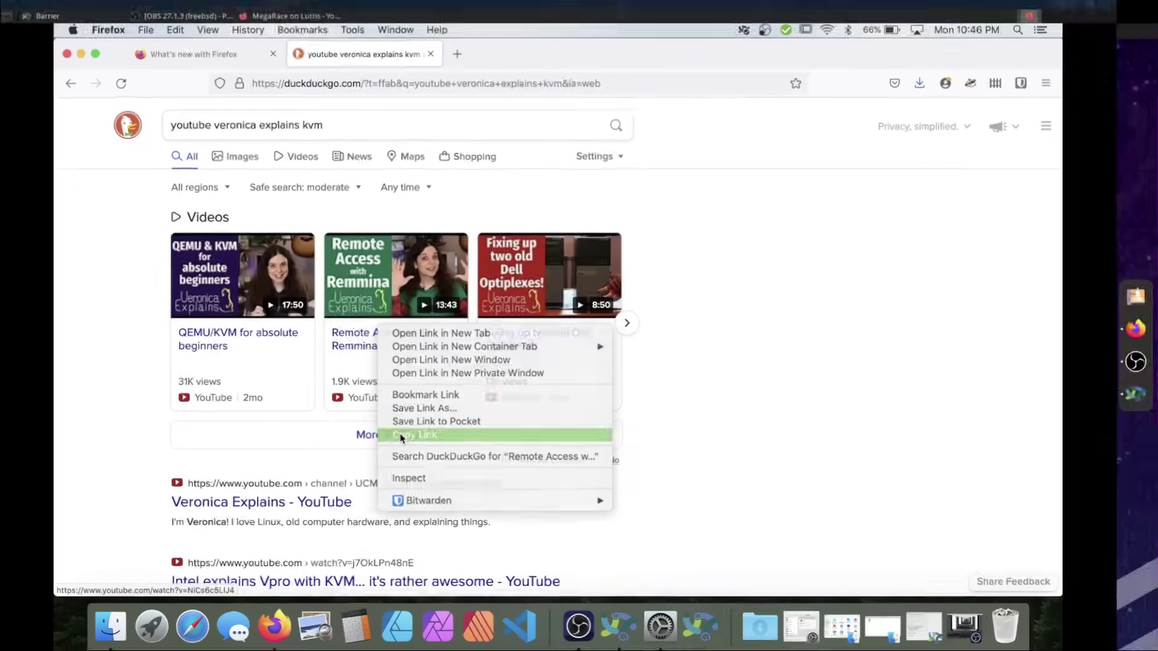
left_click(414, 426)
- Paste the copied Remote Access with Remmina link into the Firefox address bar on Windows and load the video
left_click(137, 475)
left_click(817, 356)
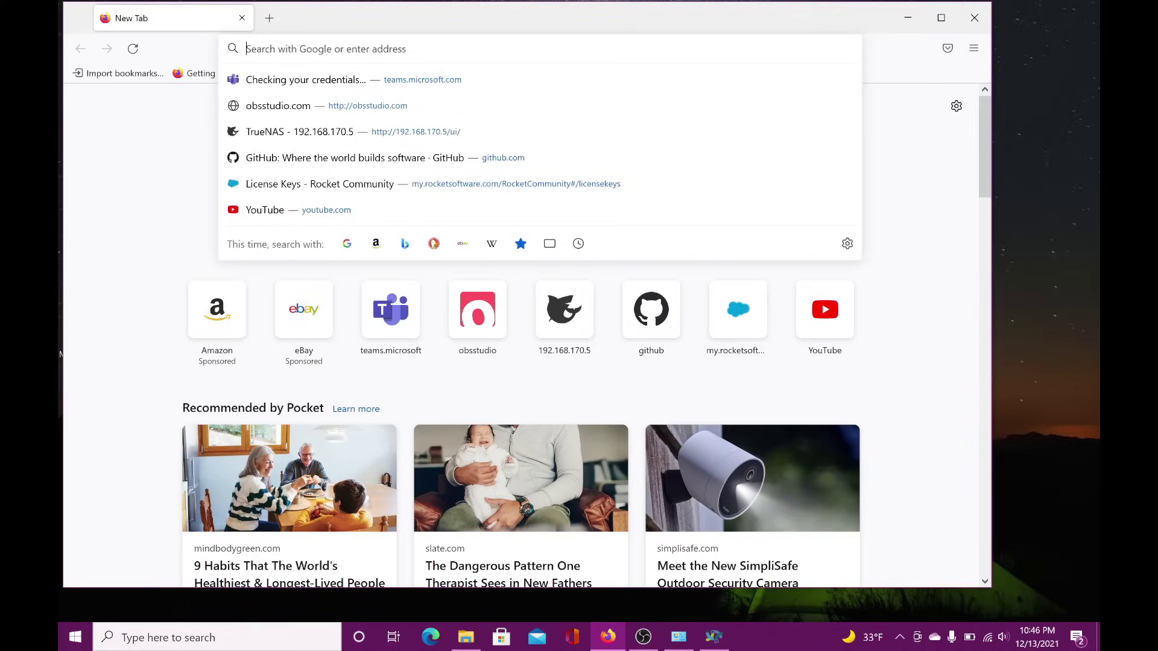
key("ctrl+v")
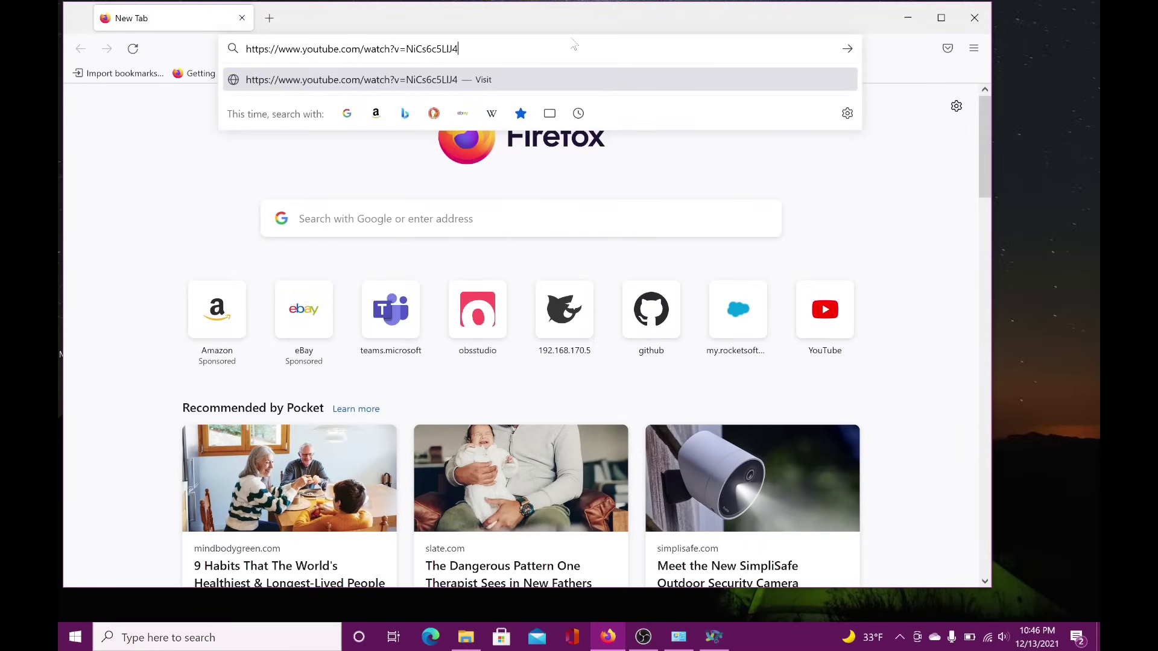
key("Return")
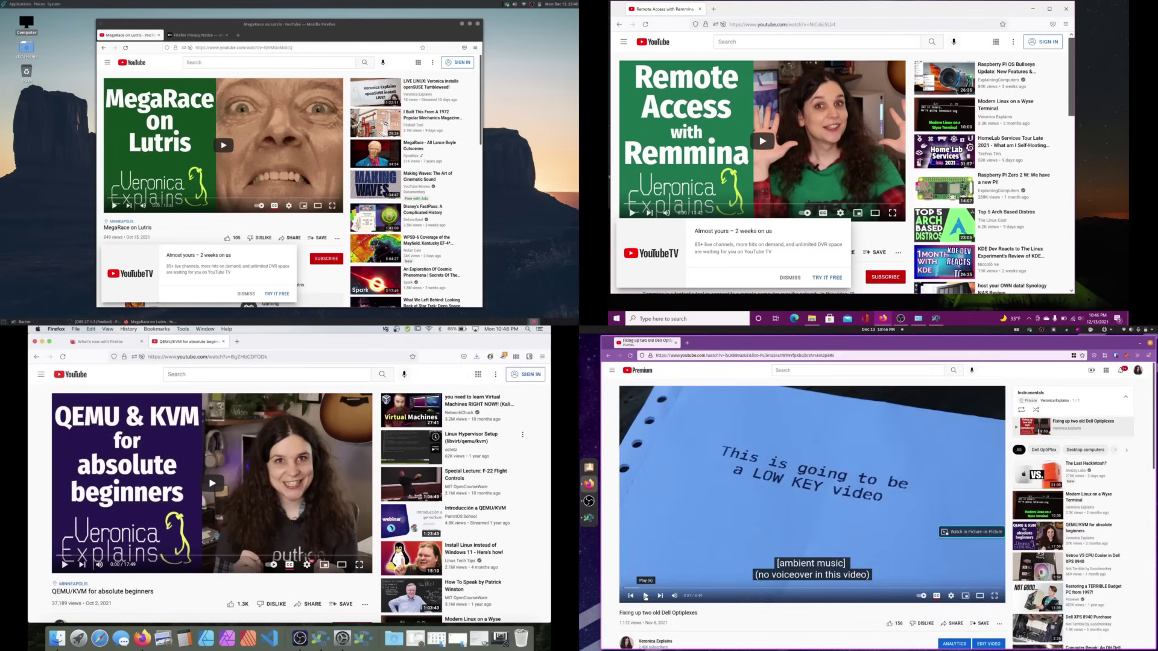
- Check the sound volume on the Linux computer, and start the YouTube videos on Linux, Windows, GhostBSD and macOS
left_click(1133, 330)
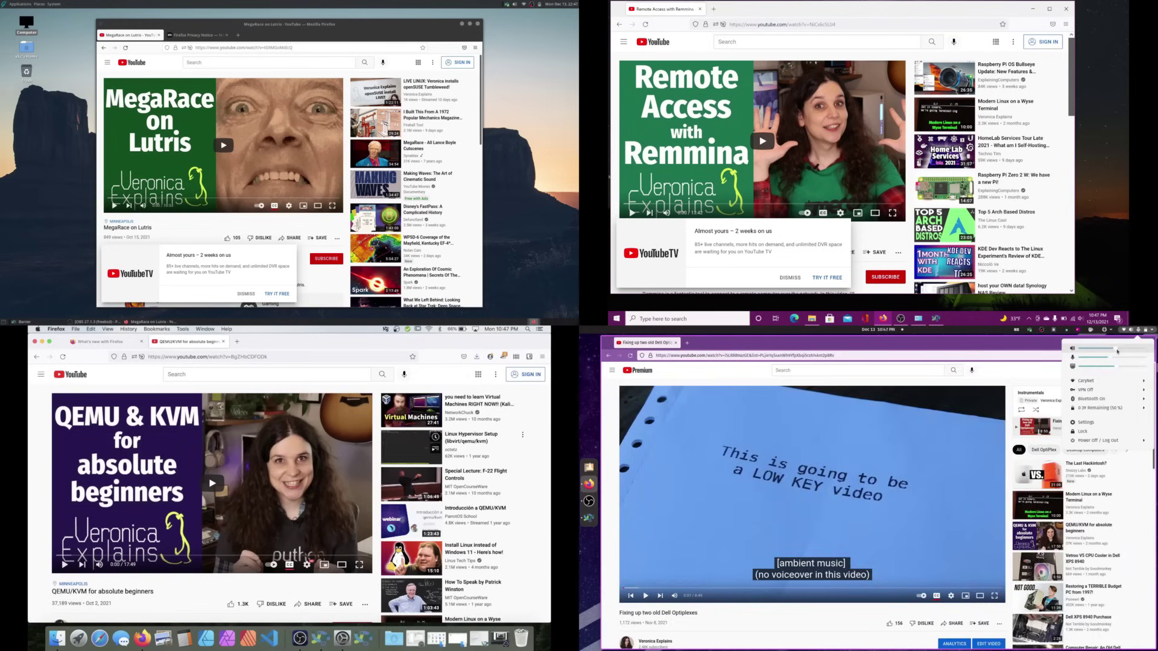
key("Escape")
key("k")
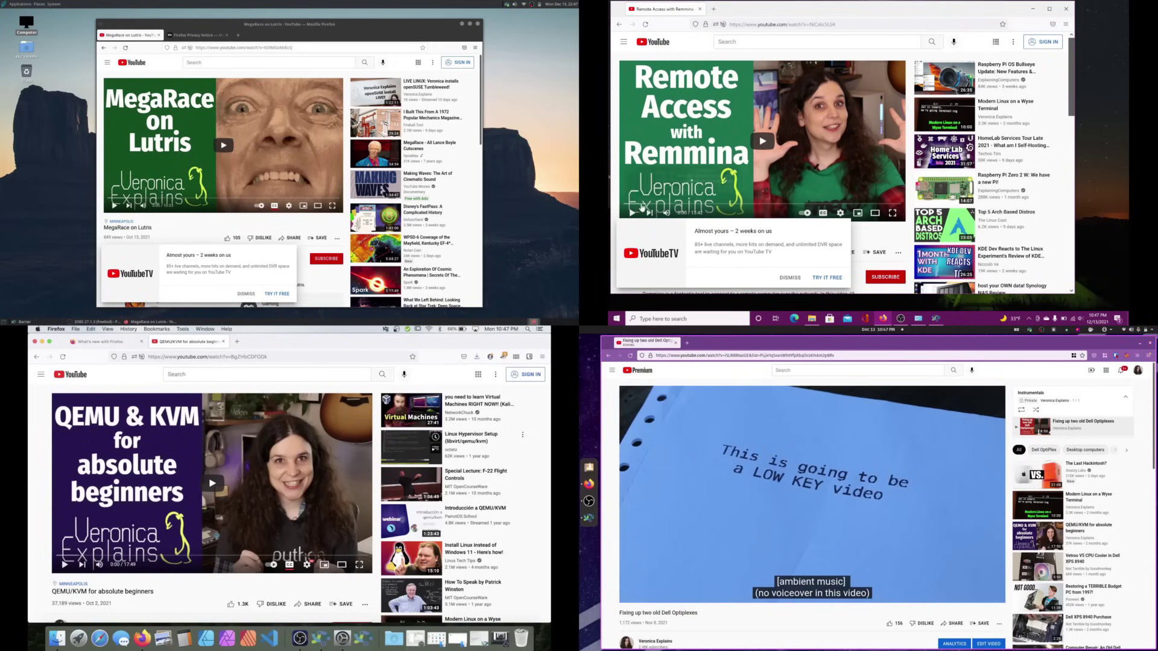
left_click(644, 180)
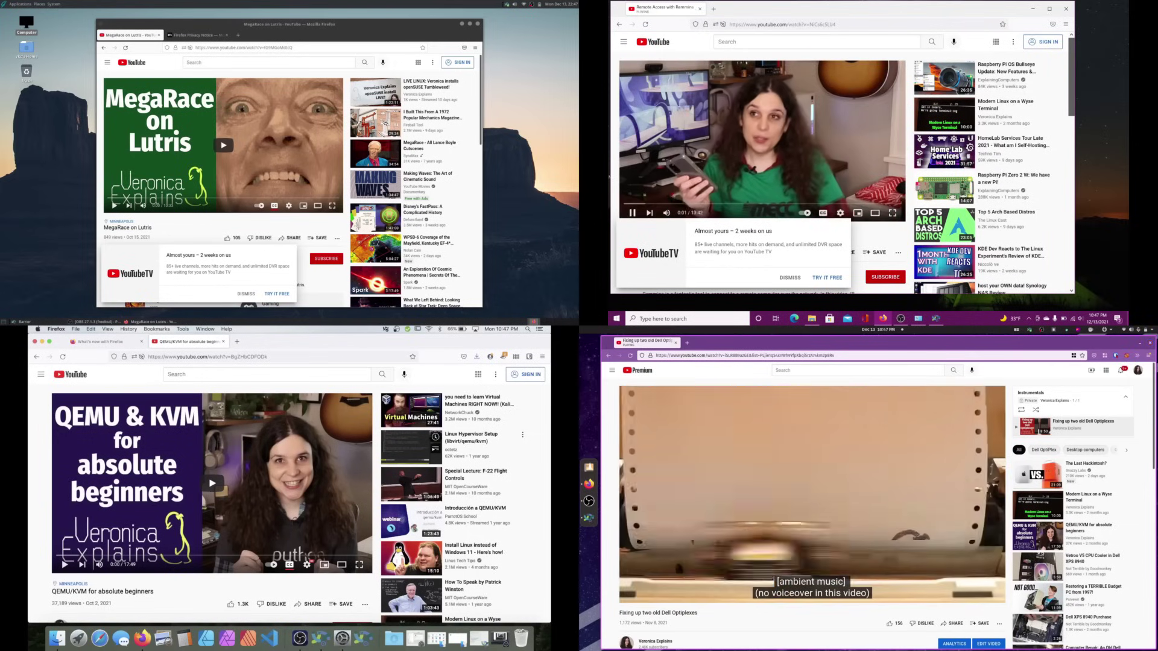
left_click(115, 206)
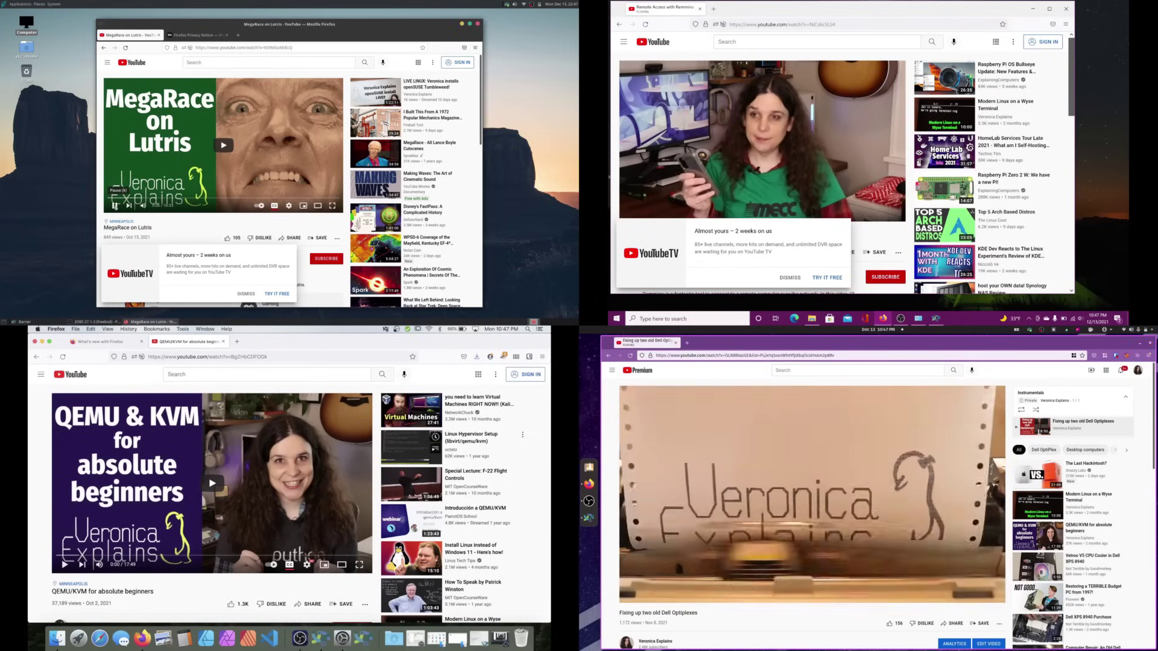
left_click(65, 565)
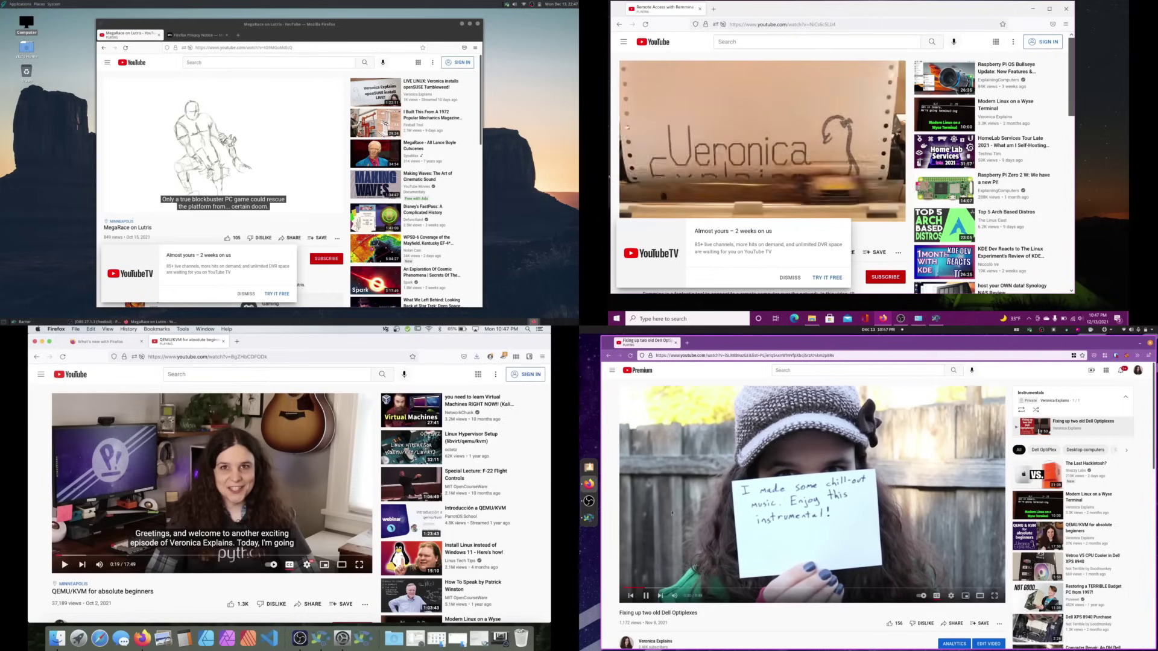
- Pause the YouTube videos playing on Linux, Windows and GhostBSD
left_click(646, 591)
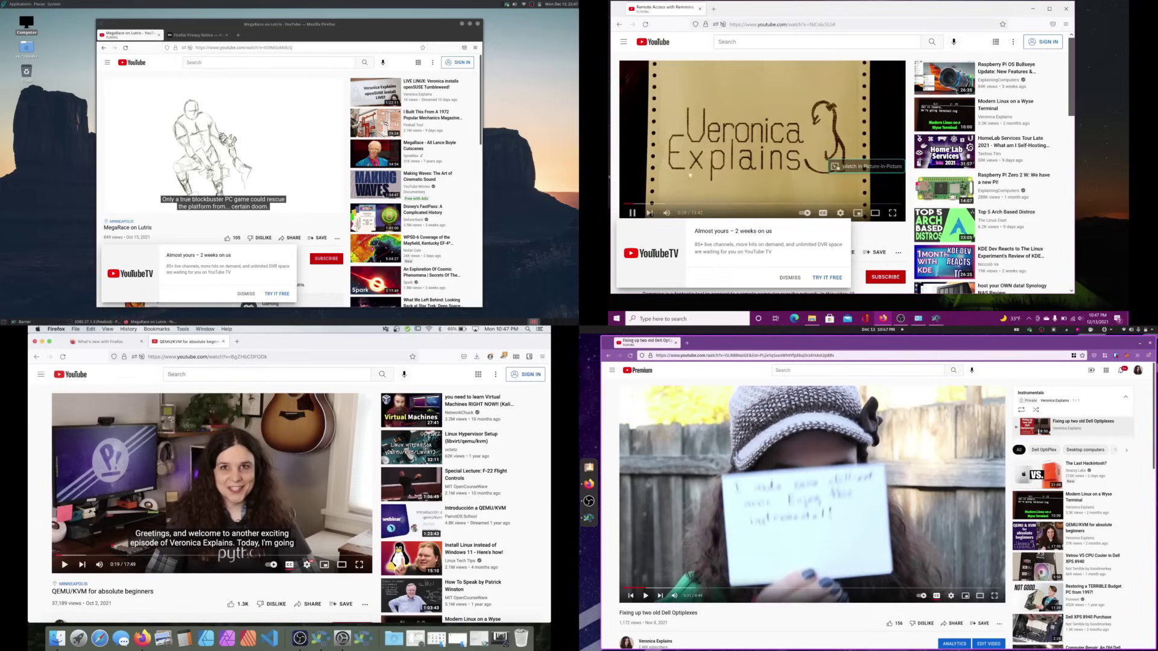
left_click(633, 212)
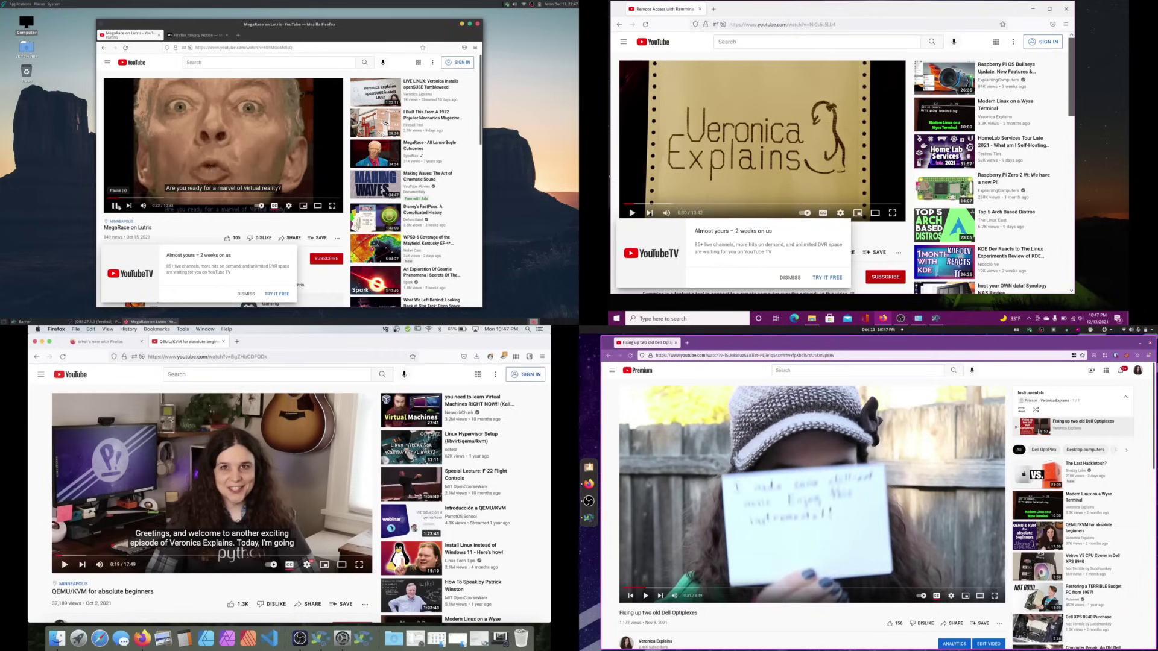
left_click(116, 206)
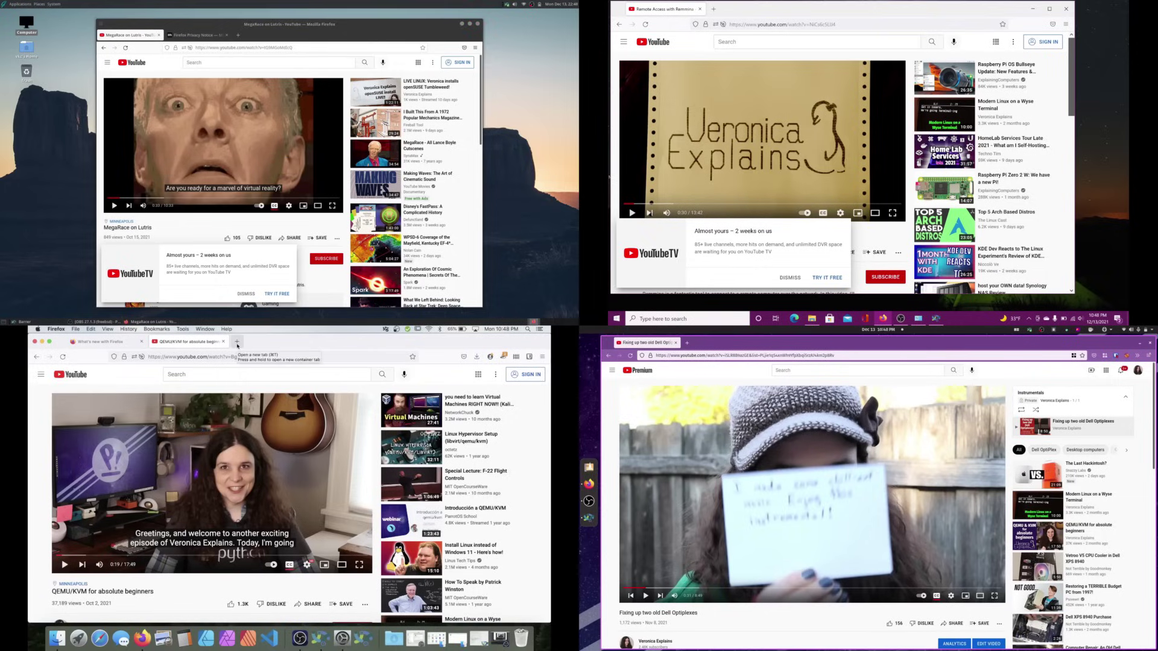
- Open a new browser tab in Firefox on macOS
key("super+t")
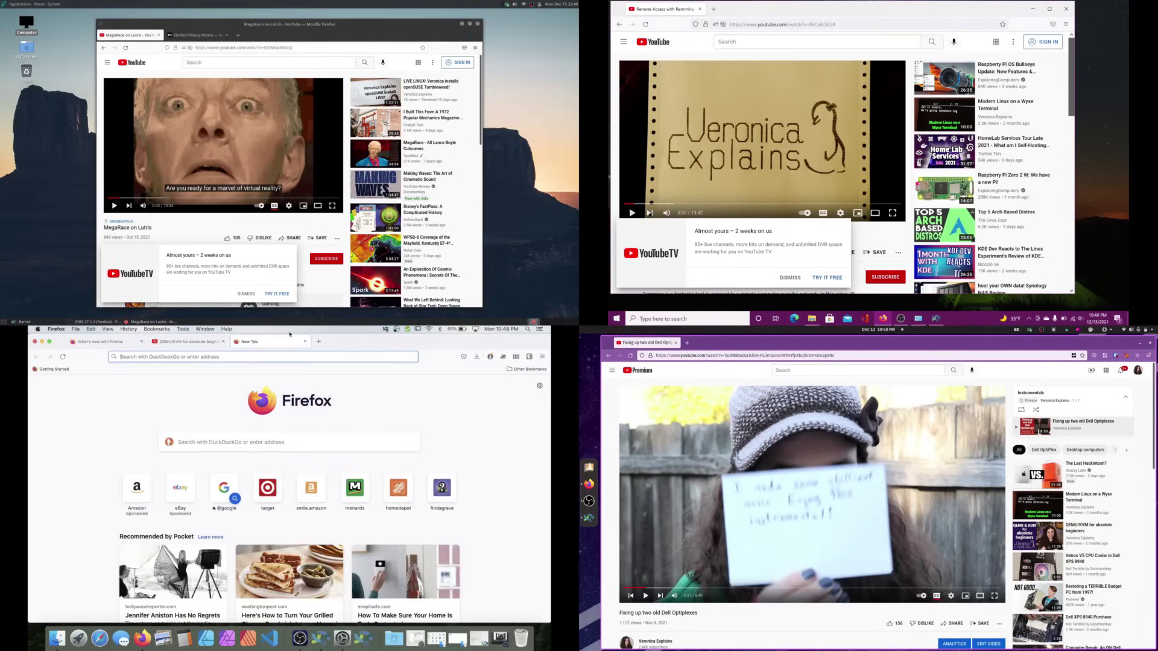